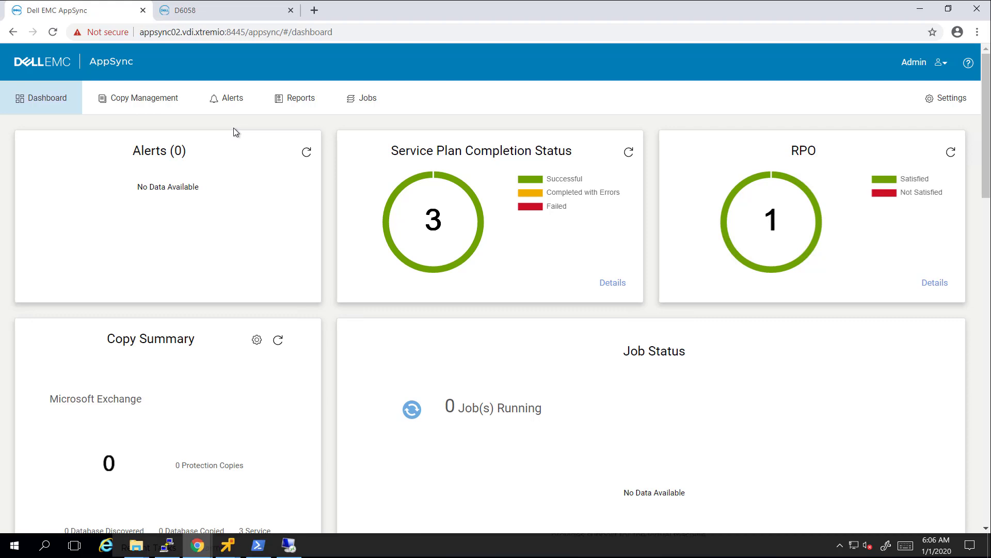
- Open AppSync Settings at Servers/Clusters and select the Windows host 10.139.150.90
{"action": "left_click", "coordinate": [215, 9]}
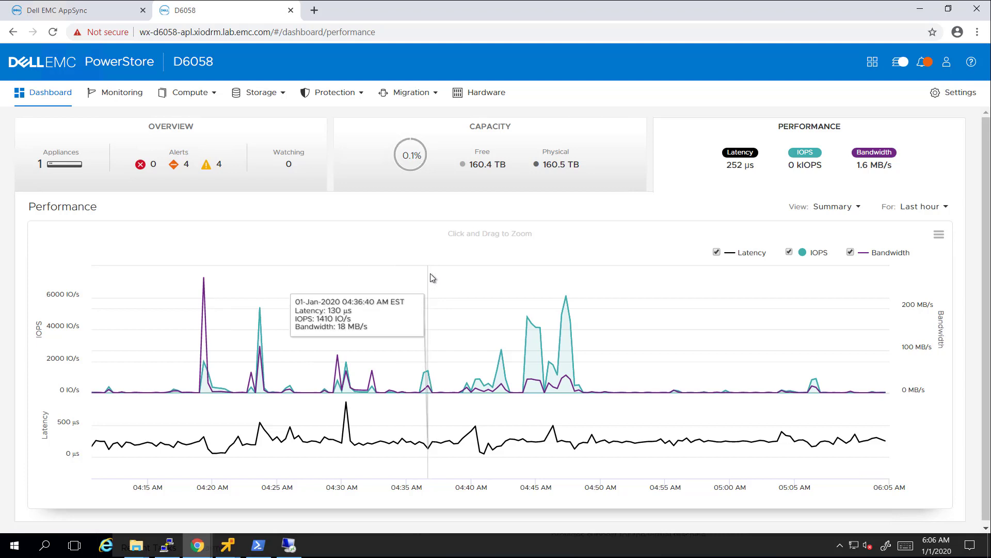
{"action": "left_click", "coordinate": [104, 13]}
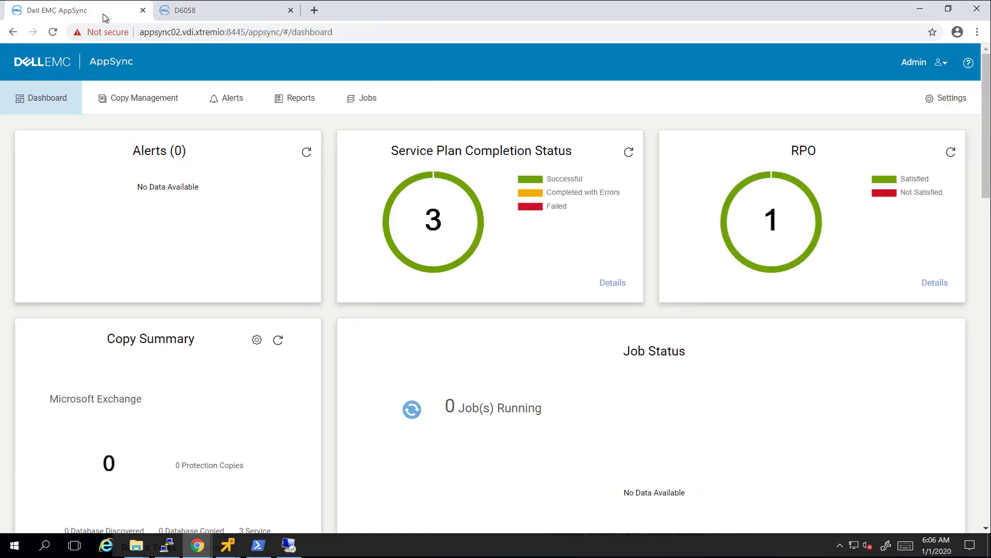
{"action": "left_click", "coordinate": [935, 106]}
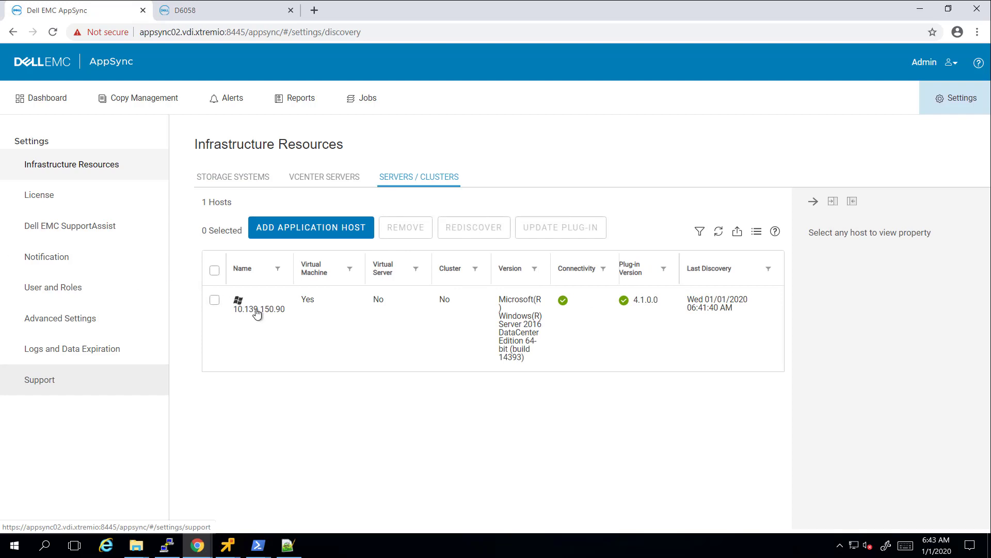
{"action": "left_click", "coordinate": [215, 300]}
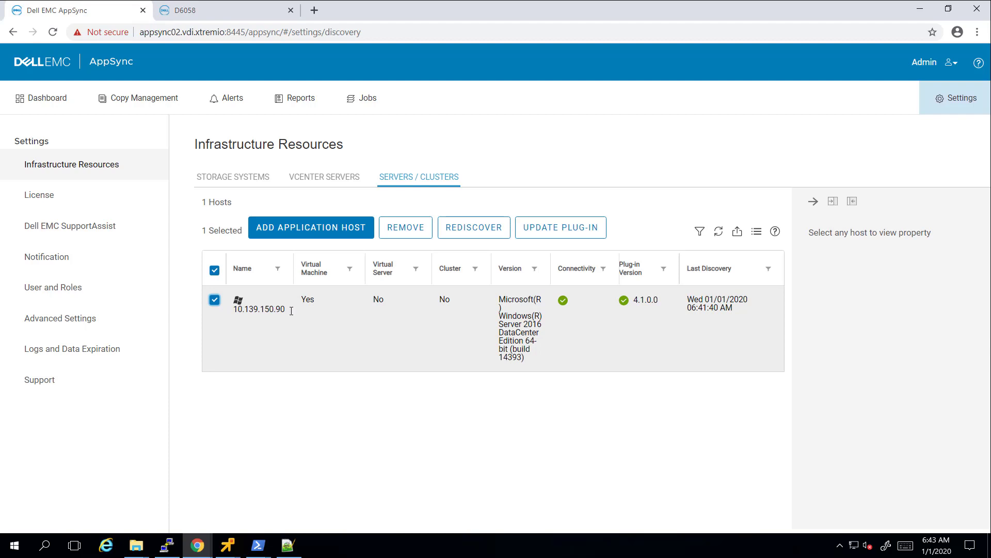
{"action": "double_click", "coordinate": [532, 324]}
{"action": "left_click_drag", "start_coordinate": [511, 325], "coordinate": [504, 324]}
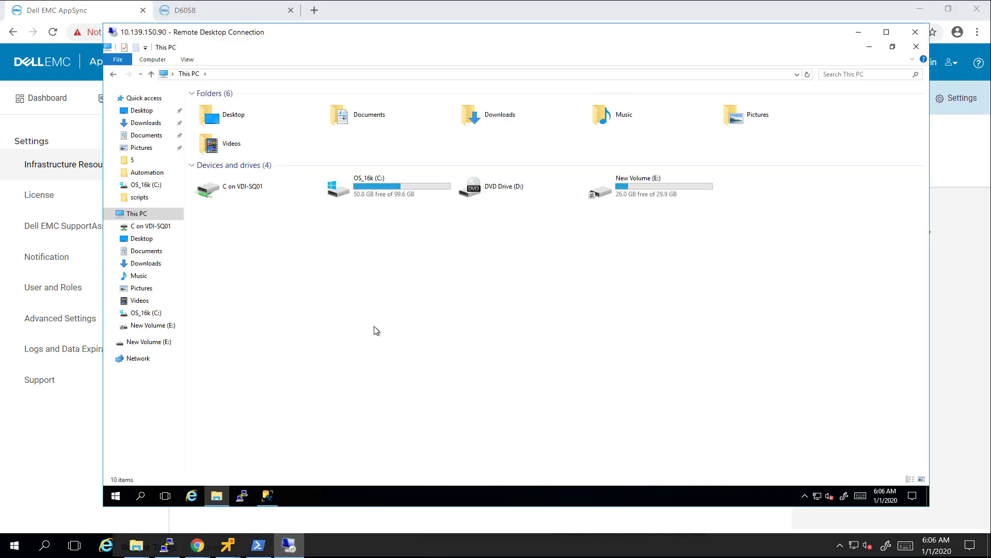
{"action": "double_click", "coordinate": [604, 193]}
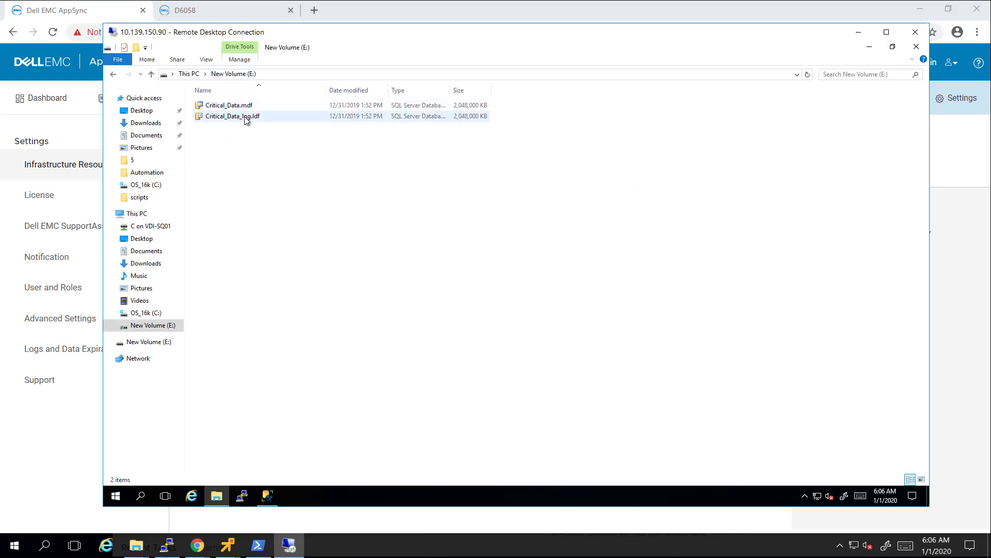
{"action": "left_click", "coordinate": [269, 497]}
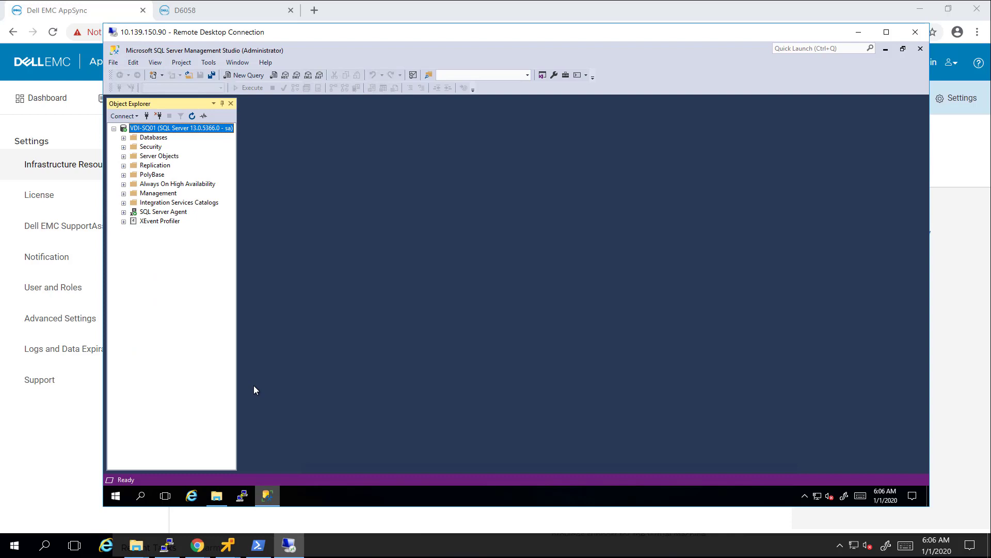
{"action": "left_click", "coordinate": [124, 137]}
{"action": "left_click", "coordinate": [163, 193]}
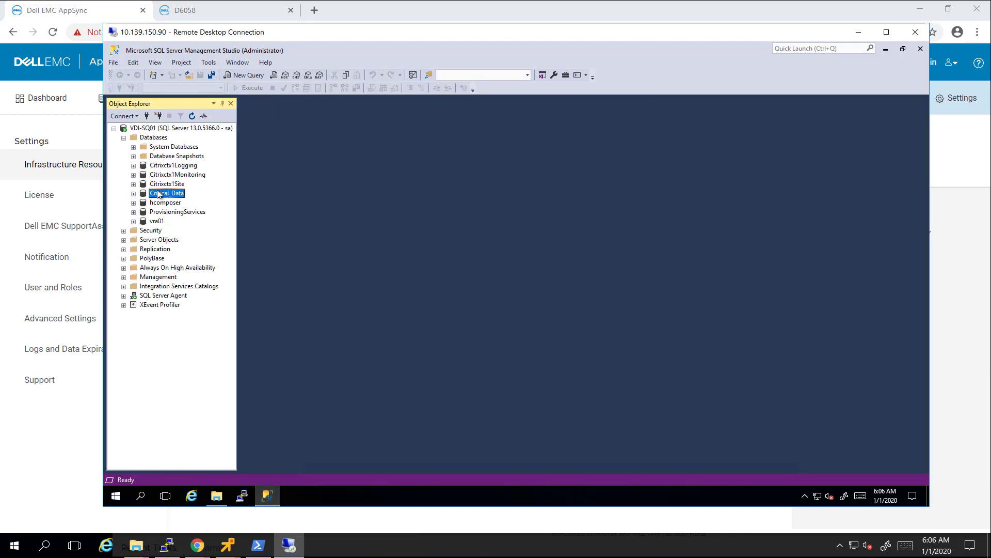
{"action": "left_click", "coordinate": [80, 12]}
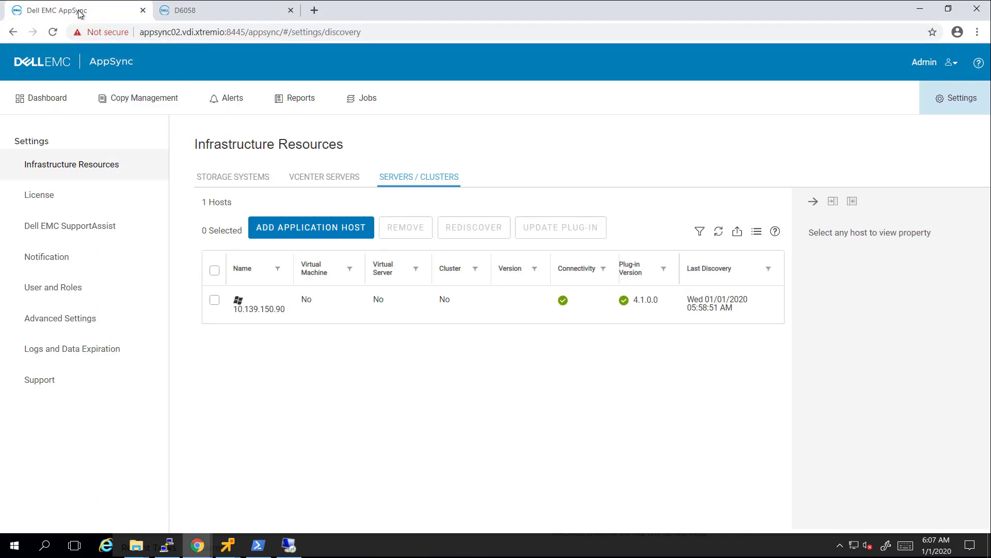
- In Copy Management, list Microsoft SQL Server service plans and select the Bronze plan
{"action": "left_click", "coordinate": [135, 98]}
{"action": "left_click", "coordinate": [71, 132]}
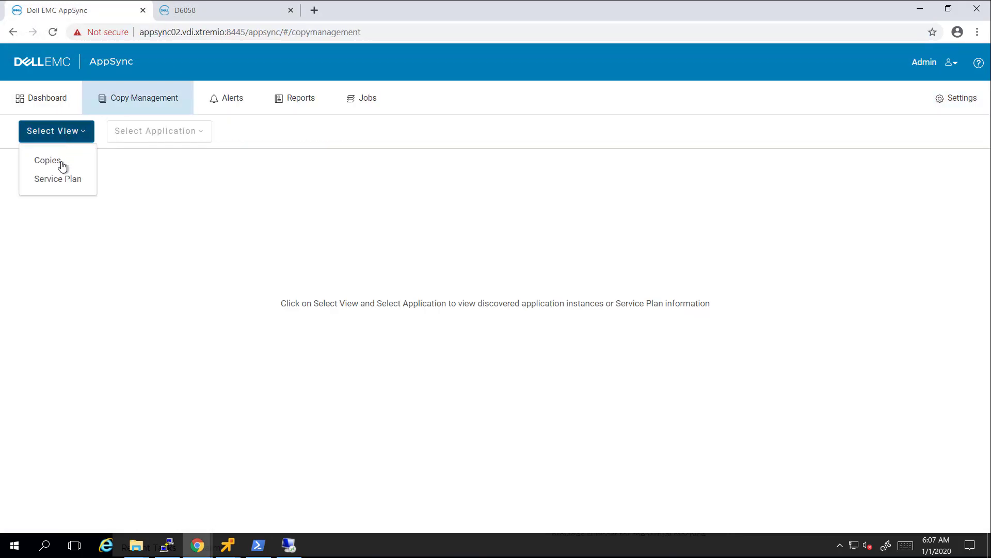
{"action": "left_click", "coordinate": [59, 185]}
{"action": "left_click", "coordinate": [151, 134]}
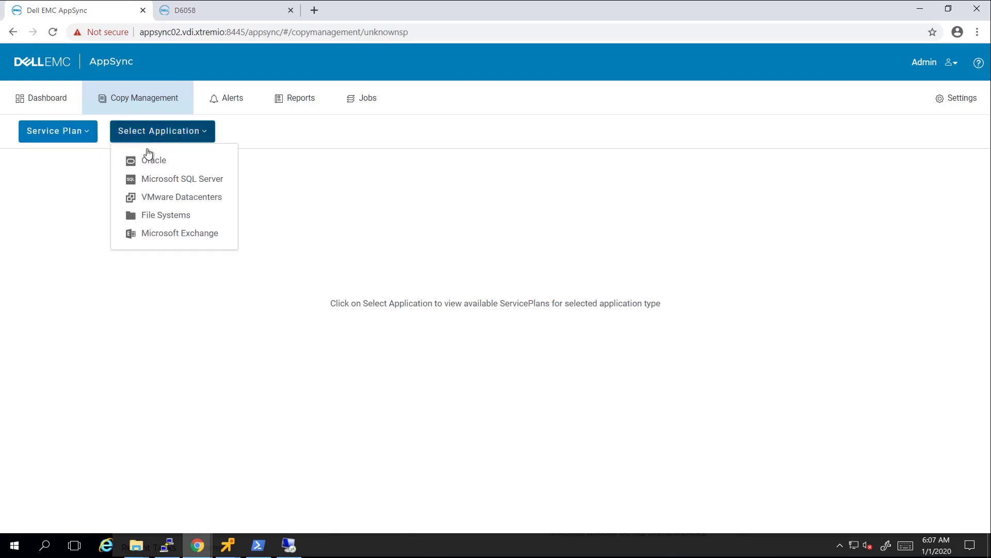
{"action": "left_click", "coordinate": [165, 184]}
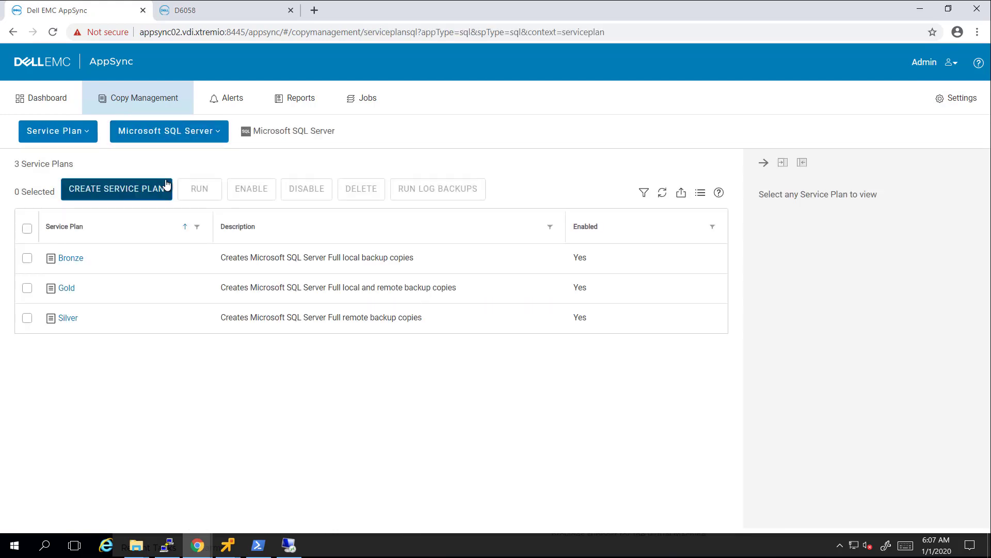
{"action": "left_click", "coordinate": [28, 259]}
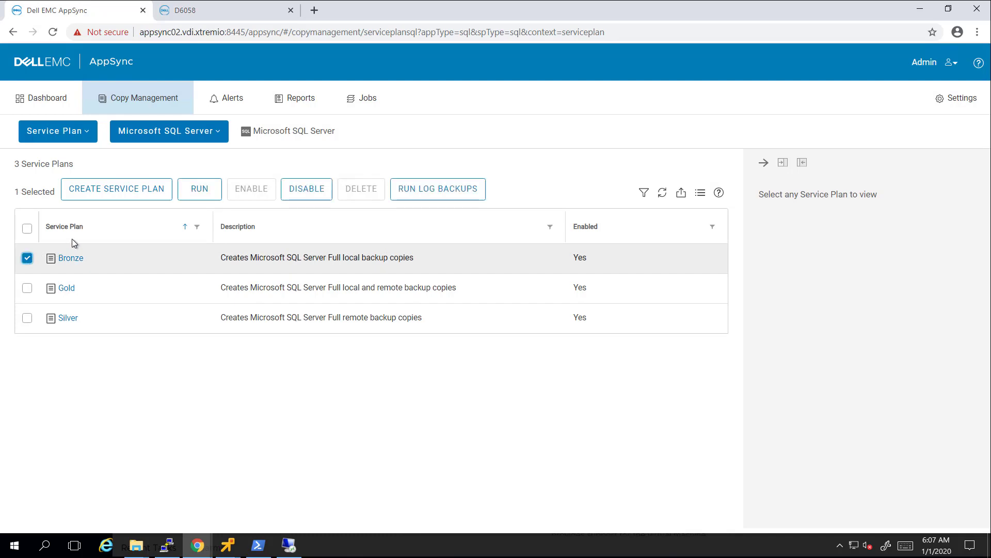
- Start a new service plan with Bronze chosen as its template
{"action": "left_click", "coordinate": [117, 197]}
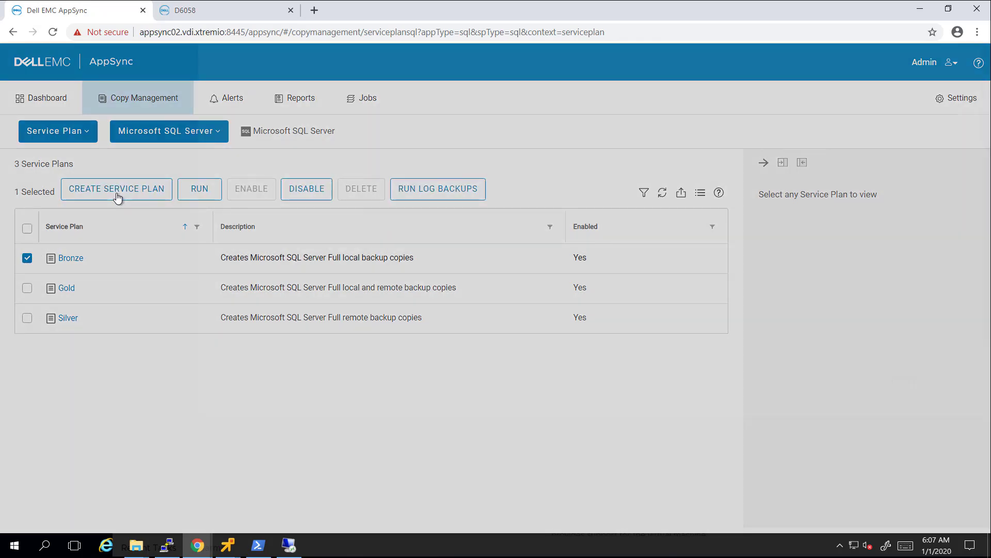
{"action": "left_click", "coordinate": [772, 134]}
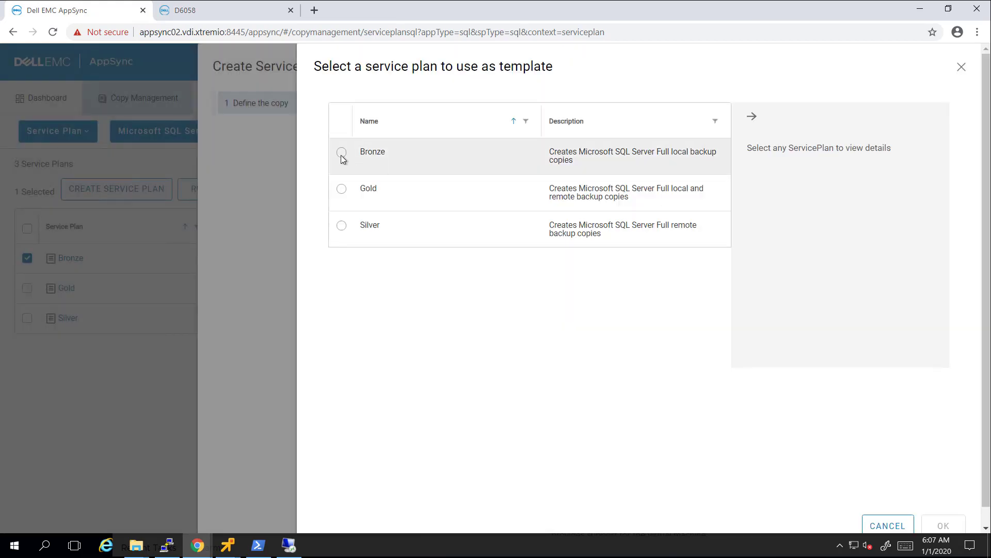
{"action": "left_click", "coordinate": [342, 151]}
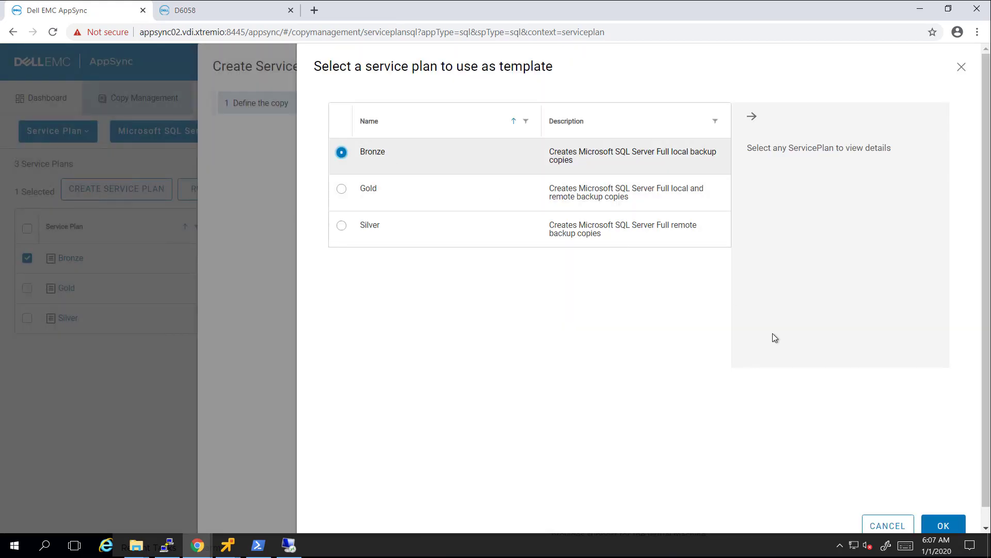
- Name the plan PowerStore_MSSQL_Local and accept the Create the Copy defaults
{"action": "left_click", "coordinate": [936, 527]}
{"action": "left_click", "coordinate": [542, 135]}
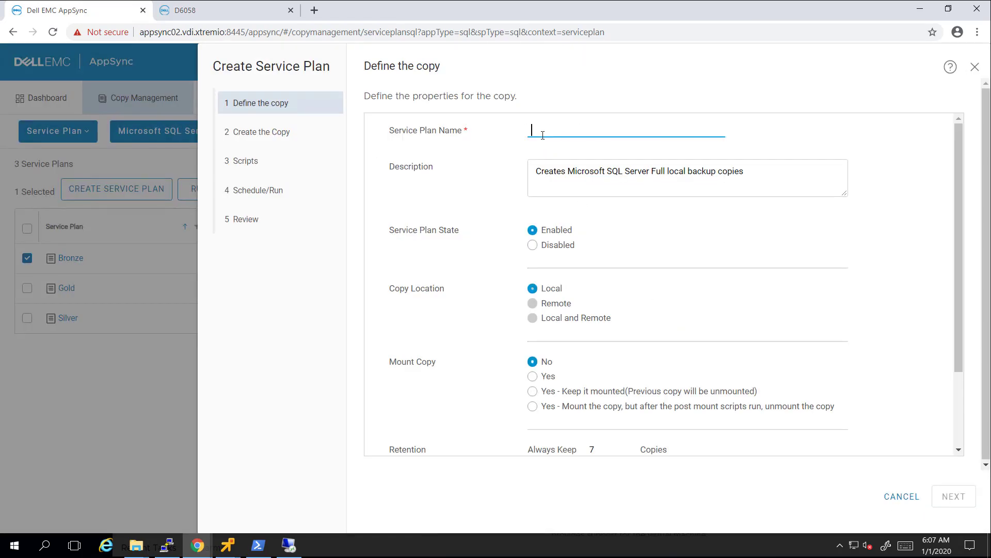
{"action": "type", "text": "Power"}
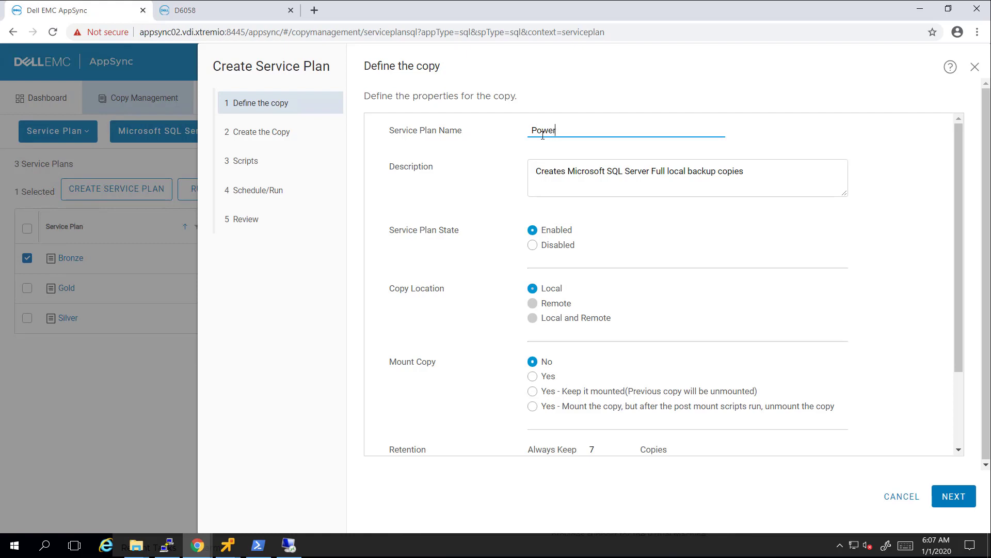
{"action": "type", "text": "Store_MSSQL_Local"}
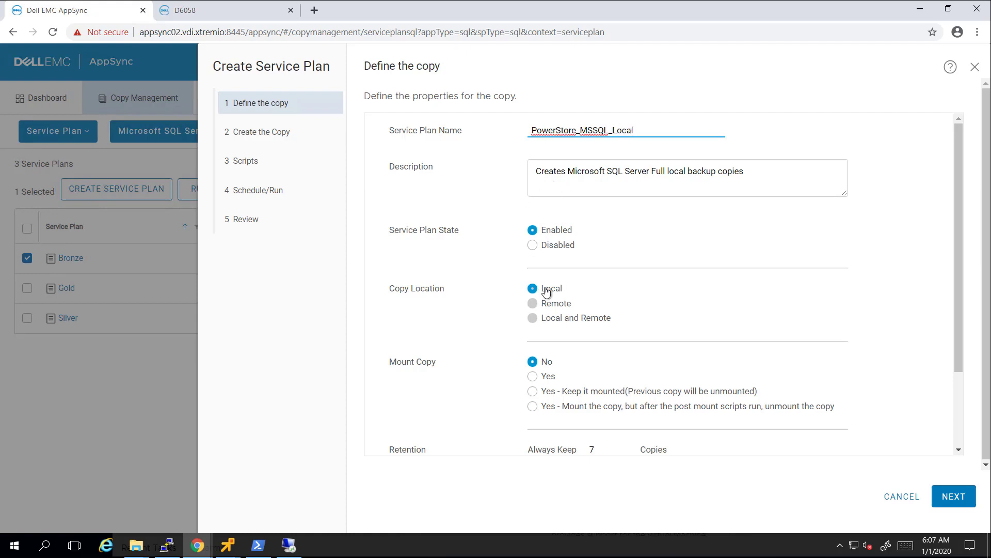
{"action": "left_click", "coordinate": [282, 133]}
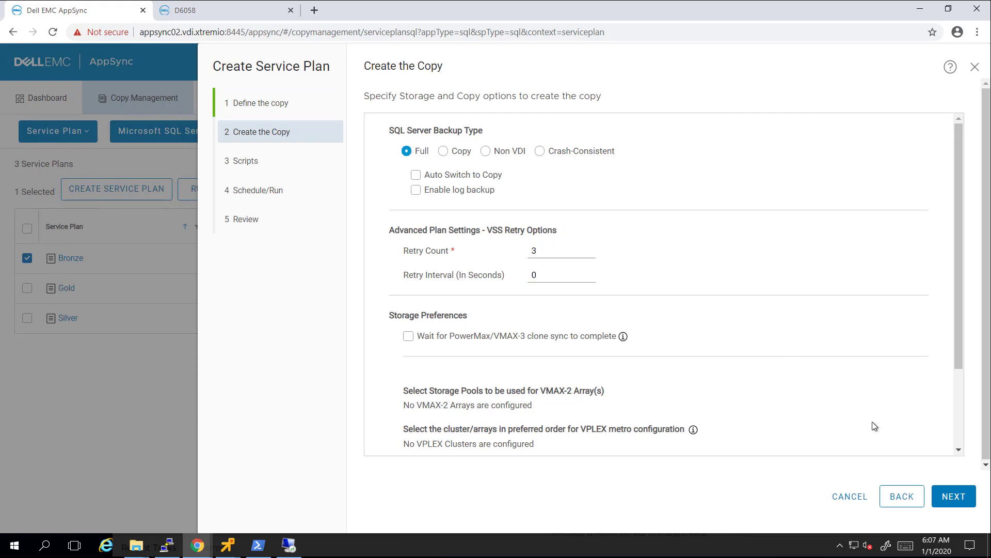
{"action": "scroll", "coordinate": [925, 444], "scroll_direction": "down", "scroll_amount": 3}
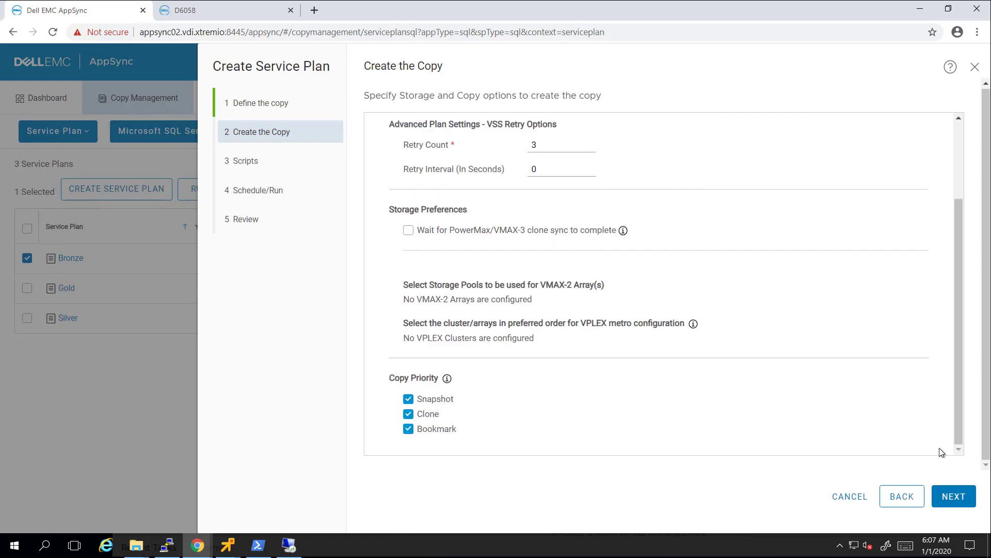
{"action": "left_click", "coordinate": [946, 498]}
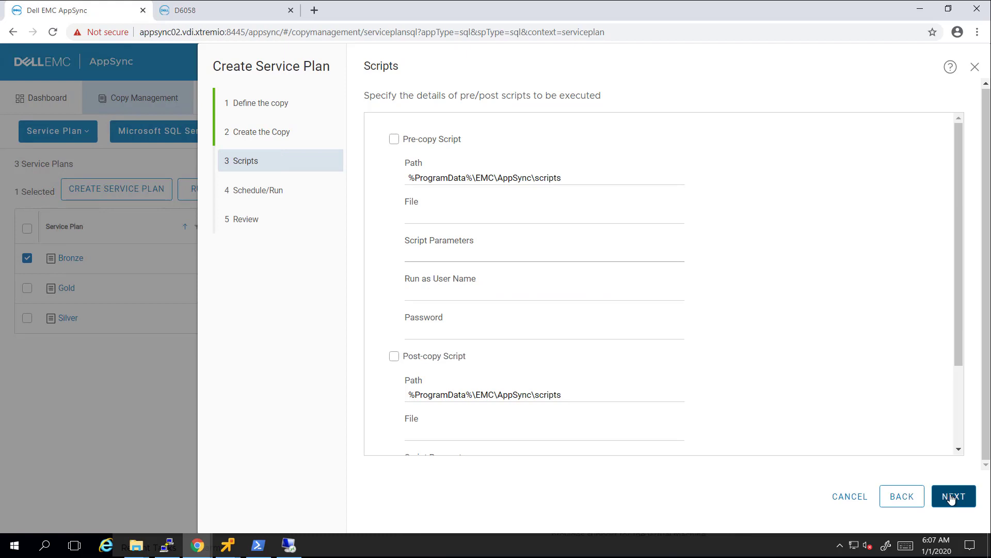
- Set the recurrence to 'At frequency of' every 30 minutes and finish the plan
{"action": "left_click", "coordinate": [951, 499]}
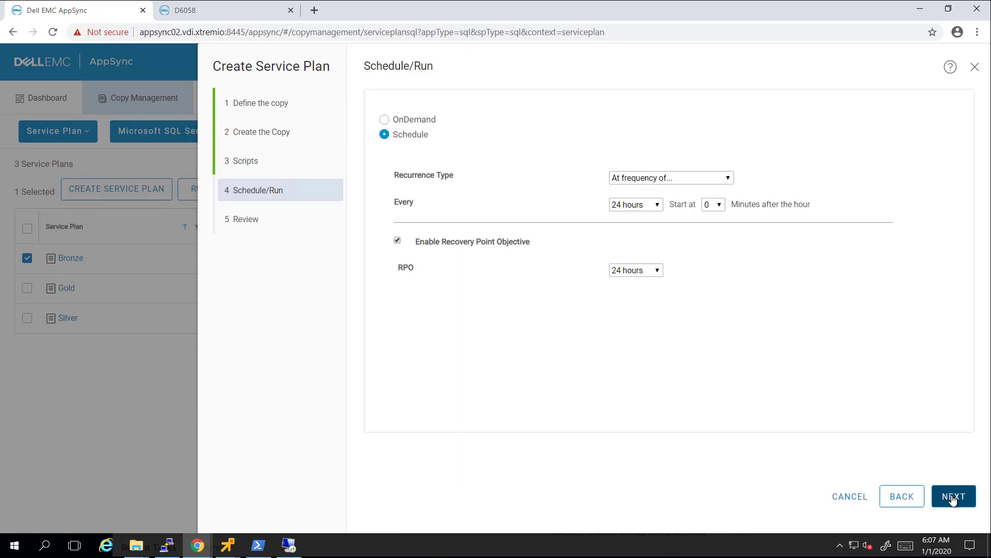
{"action": "left_click", "coordinate": [638, 178]}
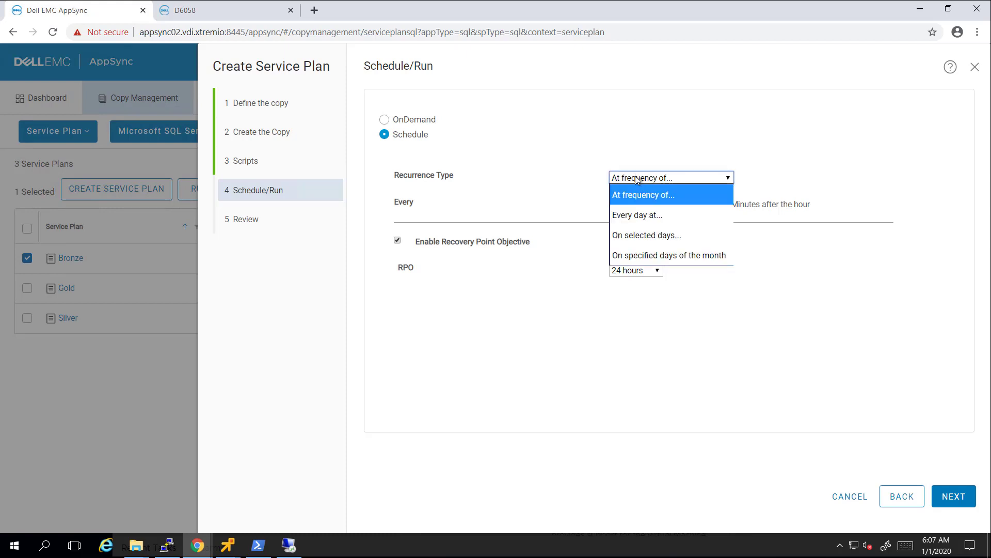
{"action": "left_click", "coordinate": [637, 179]}
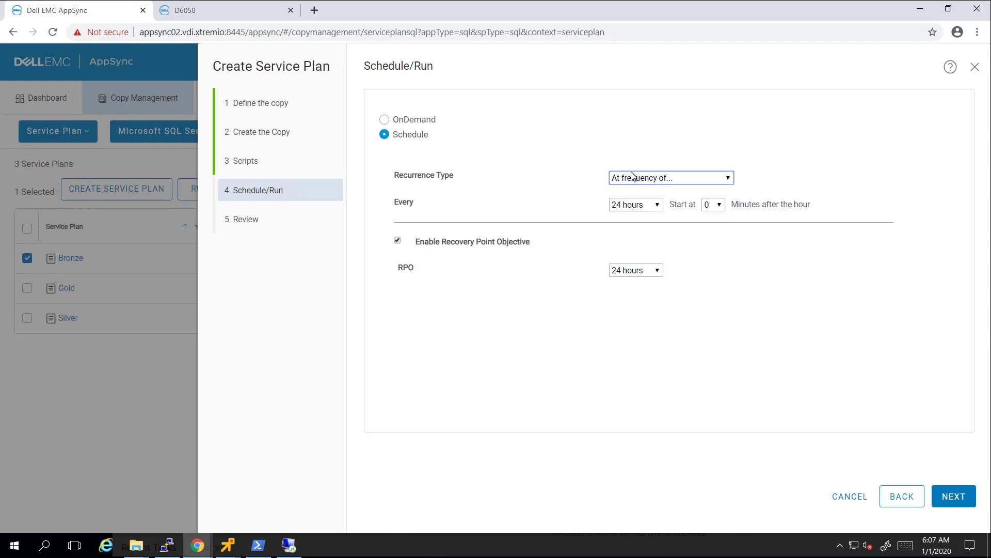
{"action": "left_click", "coordinate": [631, 206]}
{"action": "left_click", "coordinate": [631, 222]}
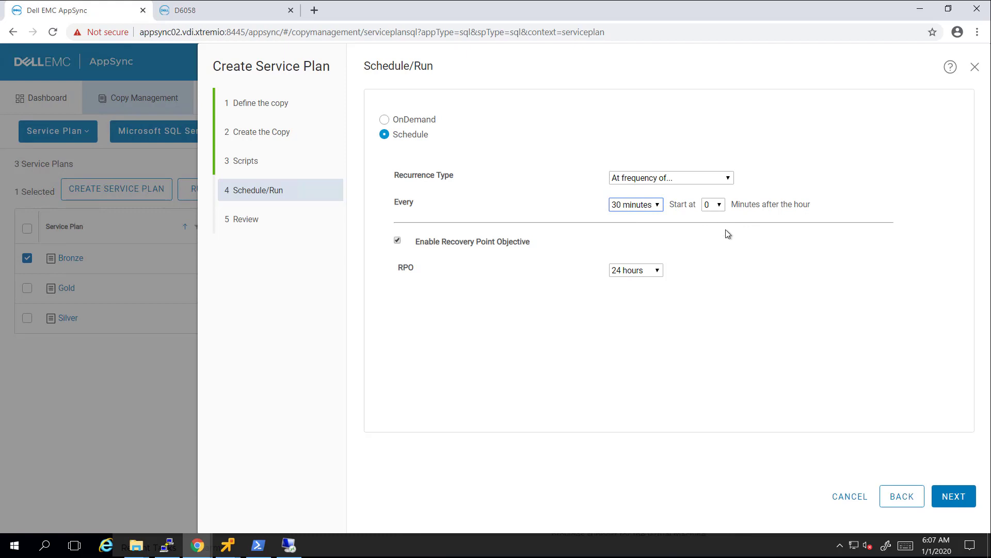
{"action": "left_click", "coordinate": [952, 497]}
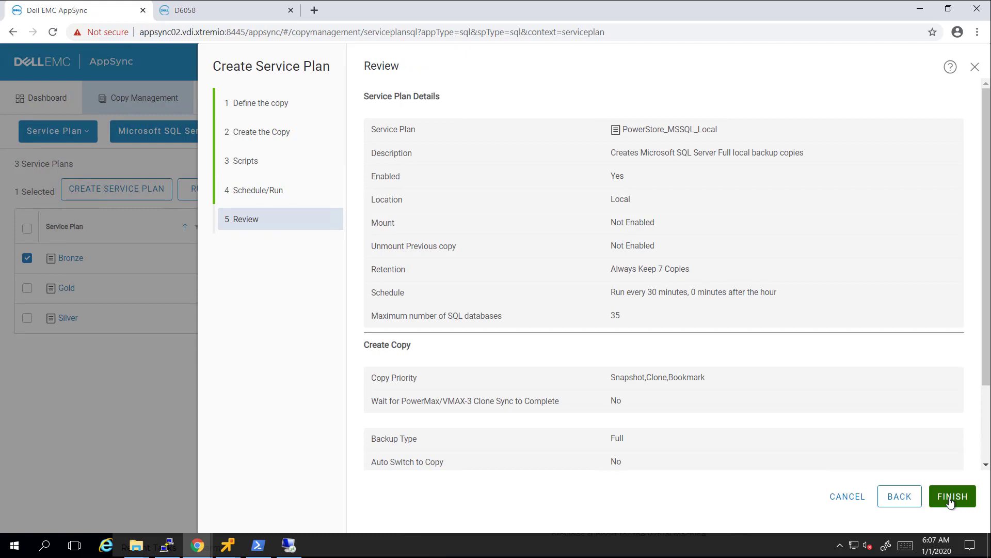
{"action": "left_click", "coordinate": [951, 496]}
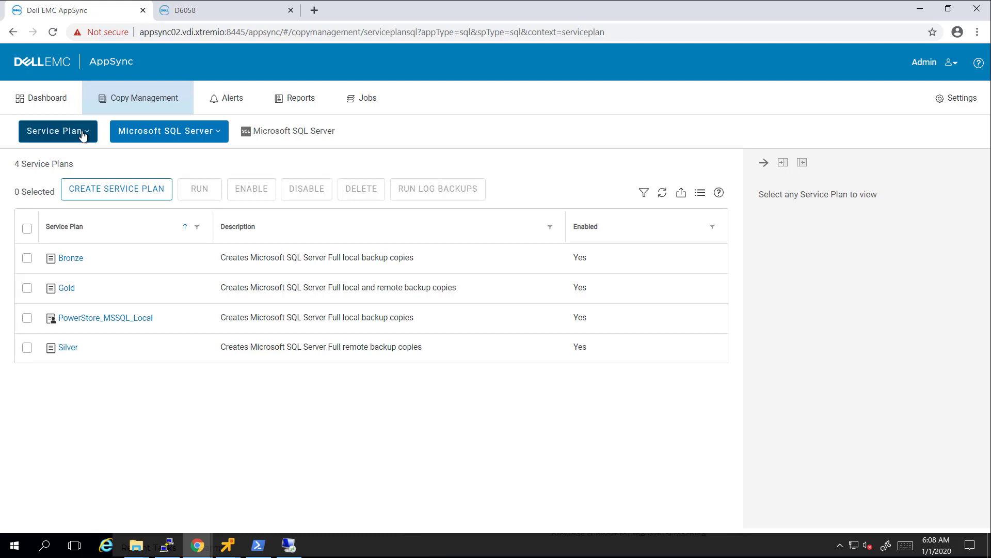
- Switch to the Copies view for Microsoft SQL Server and select instance MSSQL01
{"action": "left_click", "coordinate": [83, 134]}
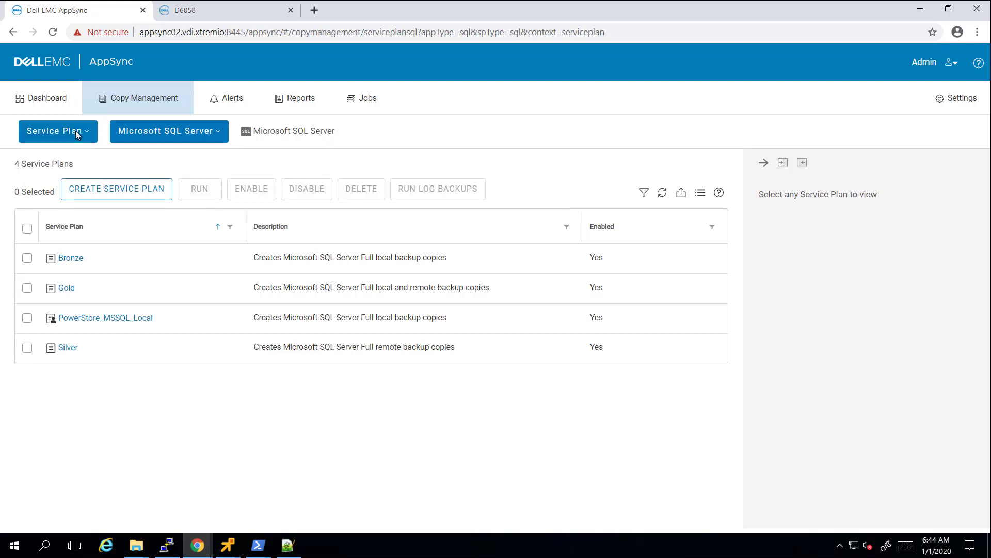
{"action": "left_click", "coordinate": [83, 133]}
{"action": "left_click", "coordinate": [57, 160]}
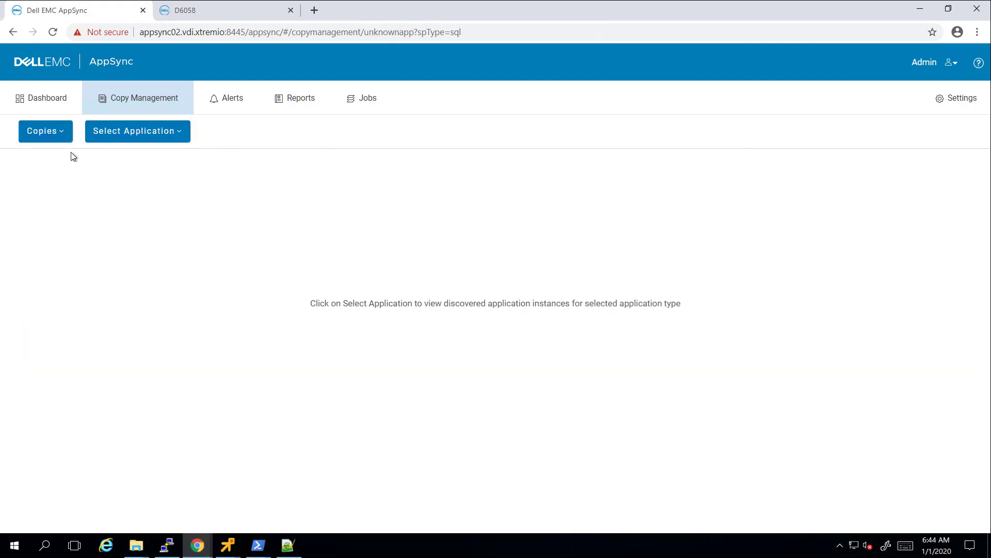
{"action": "left_click", "coordinate": [148, 133]}
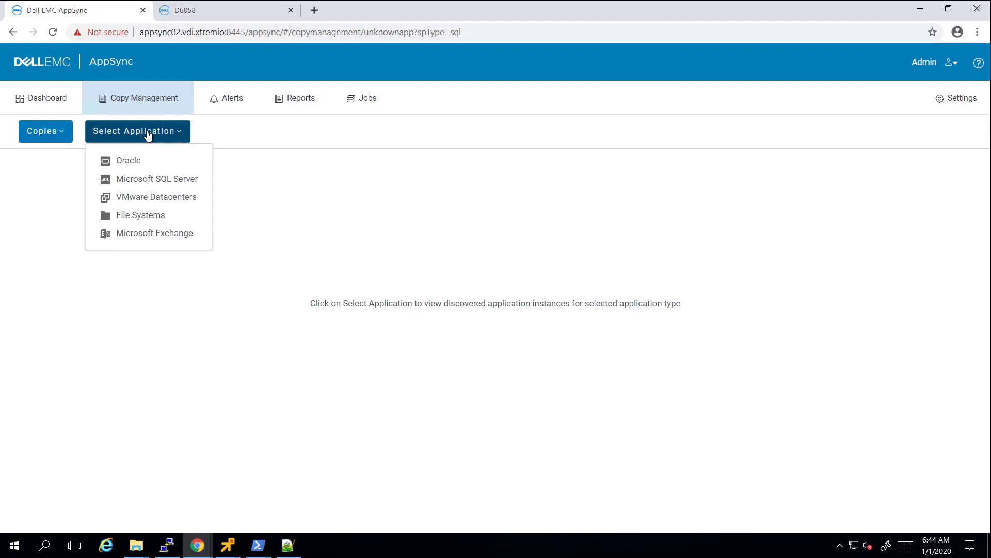
{"action": "left_click", "coordinate": [147, 179]}
{"action": "left_click", "coordinate": [27, 258]}
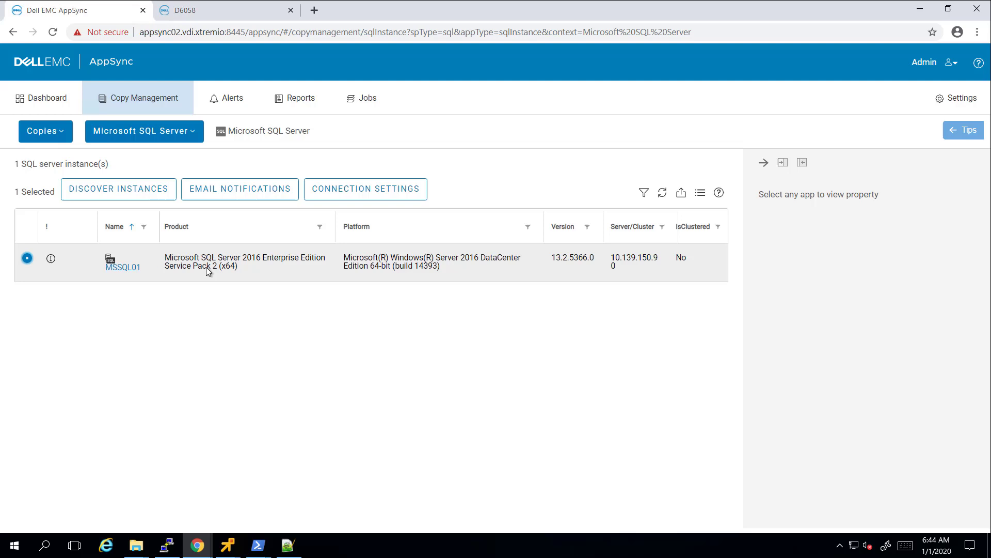
- Discover SQL Server instances on server 10.139.150.90
{"action": "left_click", "coordinate": [139, 192]}
{"action": "left_click", "coordinate": [714, 175]}
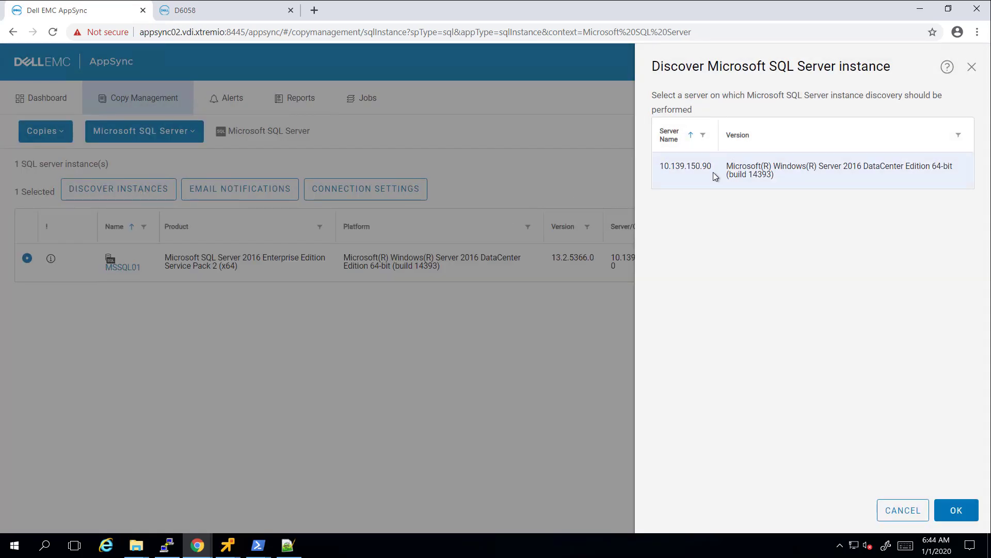
{"action": "left_click", "coordinate": [955, 510]}
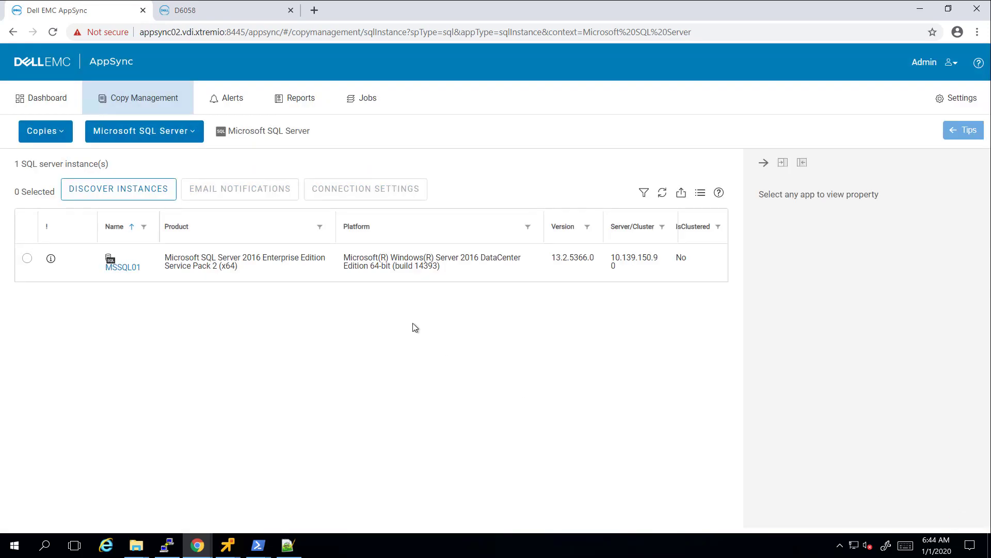
- Connect to MSSQL01 using SQL Server Authentication, then open User Databases and select Critical_Data
{"action": "left_click", "coordinate": [119, 268]}
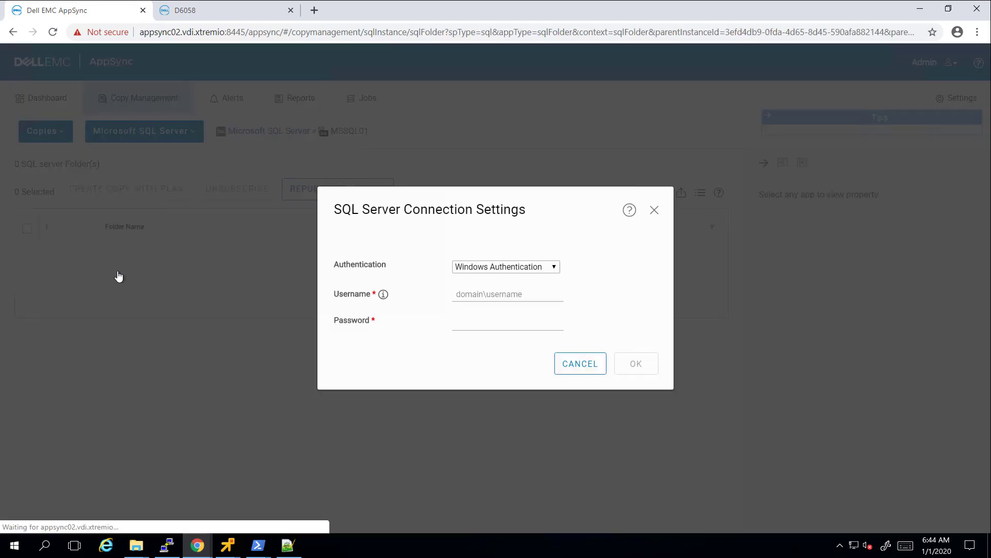
{"action": "left_click", "coordinate": [465, 294]}
{"action": "type", "text": "sa"}
{"action": "key", "text": "Tab"}
{"action": "type", "text": "•••••••••••"}
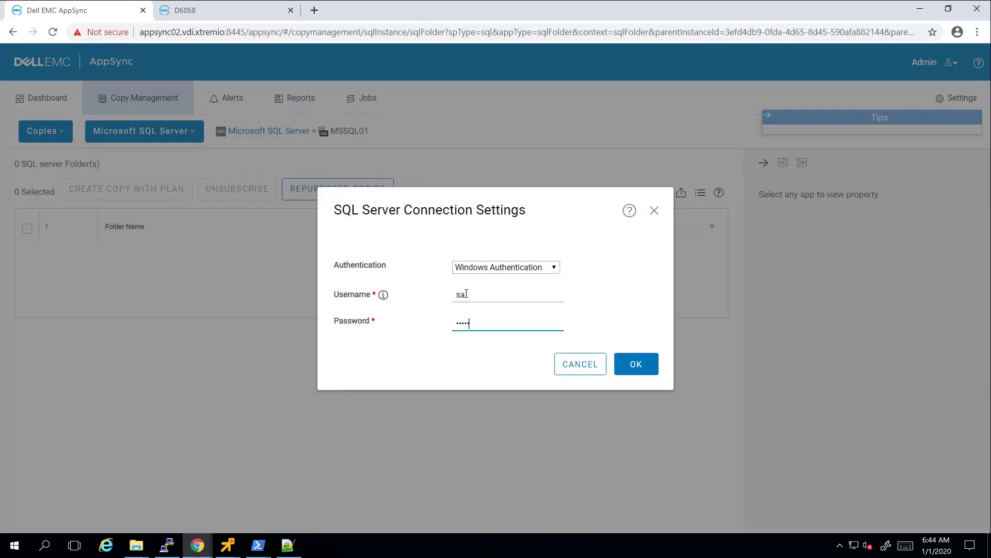
{"action": "left_click", "coordinate": [472, 267]}
{"action": "left_click", "coordinate": [473, 305]}
{"action": "left_click", "coordinate": [635, 365]}
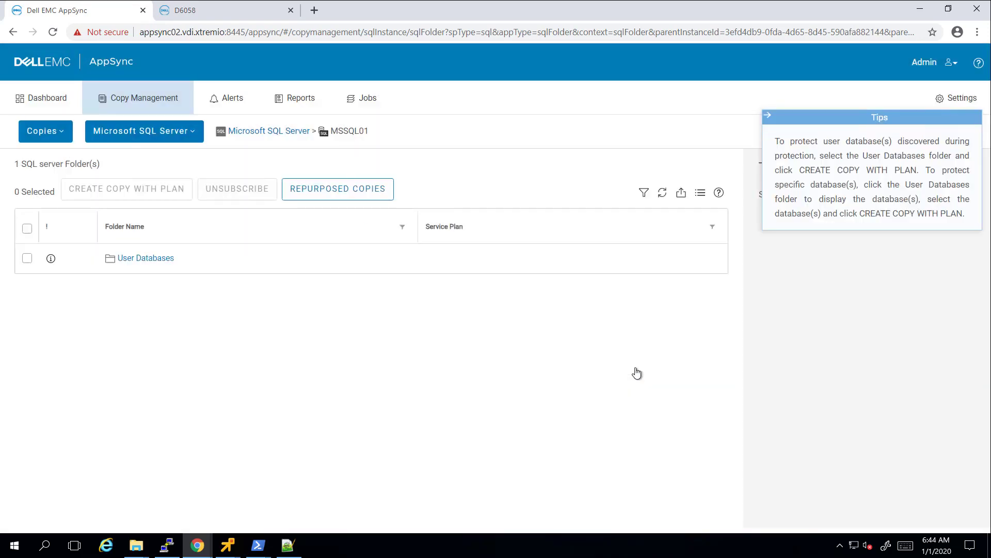
{"action": "left_click", "coordinate": [137, 264]}
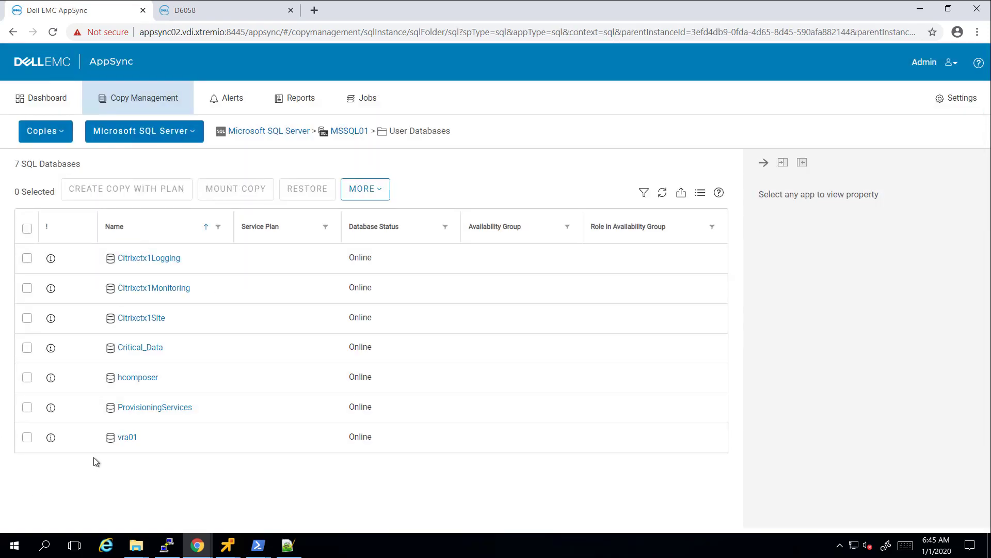
{"action": "left_click", "coordinate": [27, 348]}
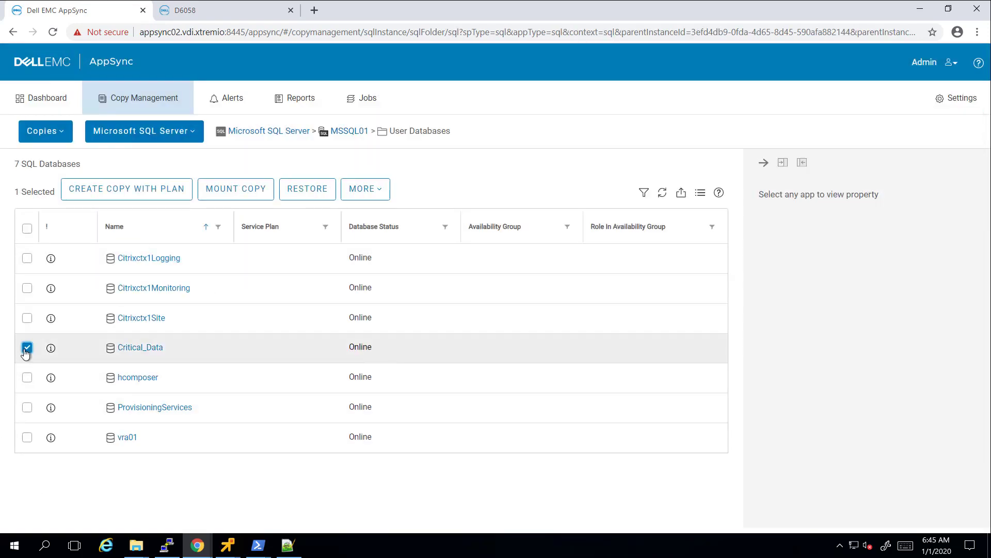
- Subscribe Critical_Data to PowerStore_MSSQL_Local and run it, then switch to PowerStore Manager
{"action": "left_click", "coordinate": [127, 189]}
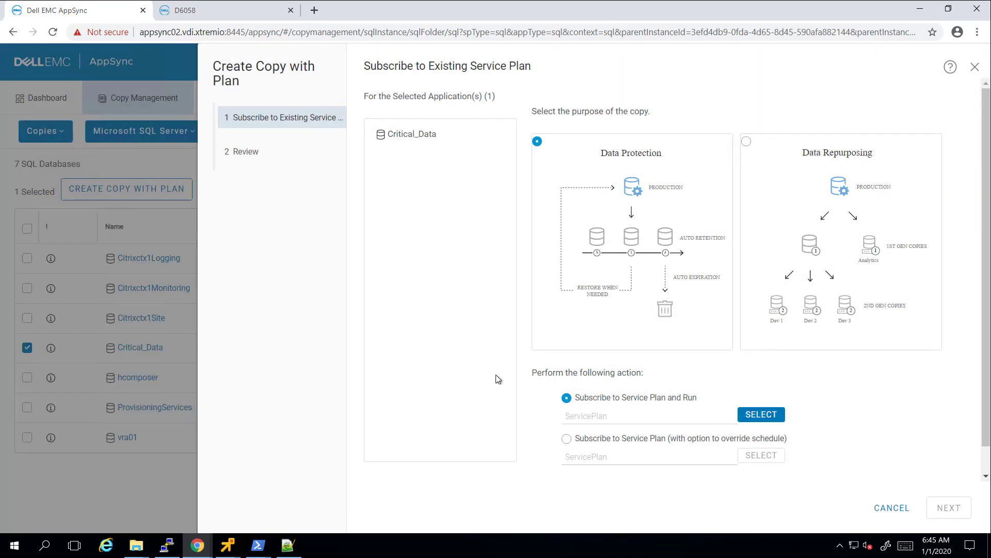
{"action": "left_click", "coordinate": [753, 419]}
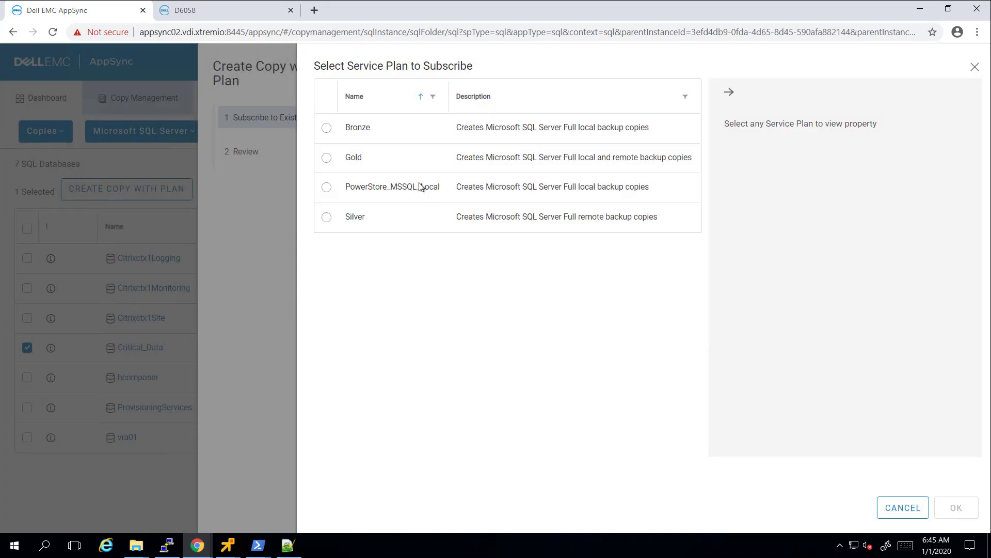
{"action": "left_click", "coordinate": [326, 186]}
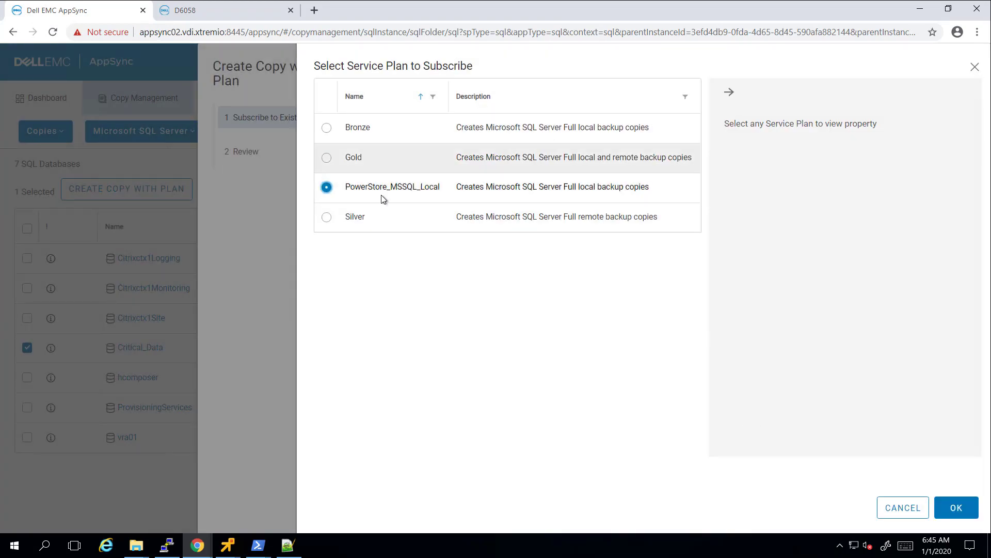
{"action": "left_click", "coordinate": [956, 506]}
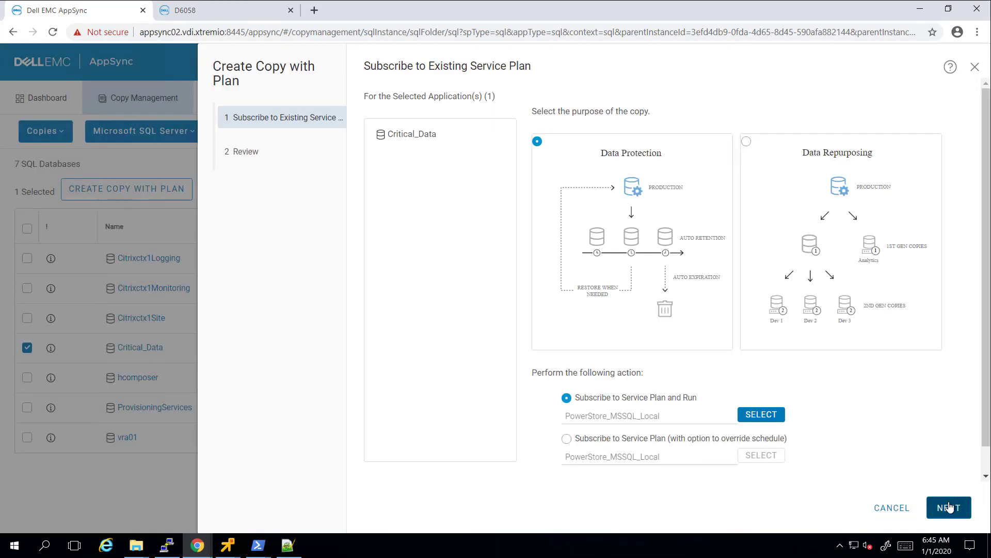
{"action": "left_click", "coordinate": [950, 508]}
{"action": "left_click", "coordinate": [949, 508]}
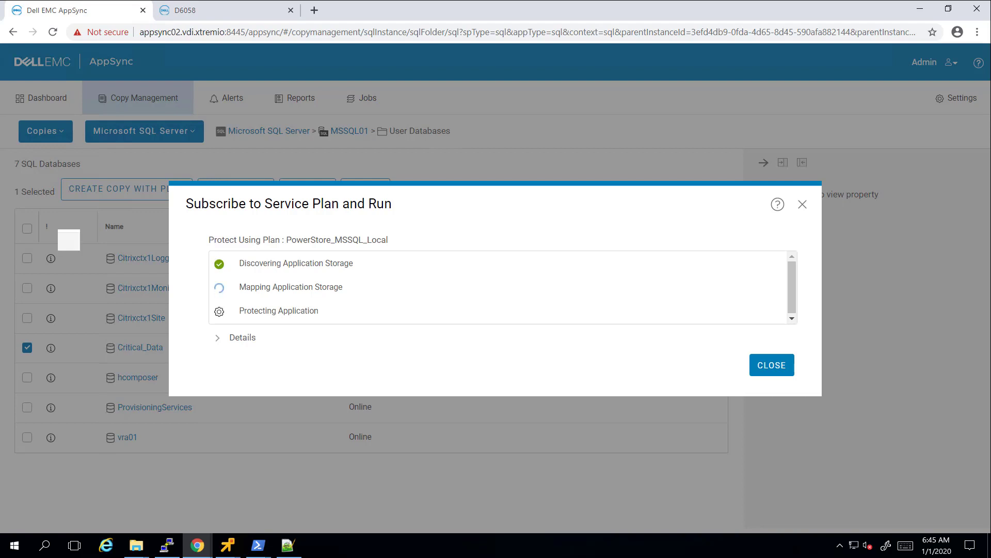
{"action": "left_click", "coordinate": [219, 11]}
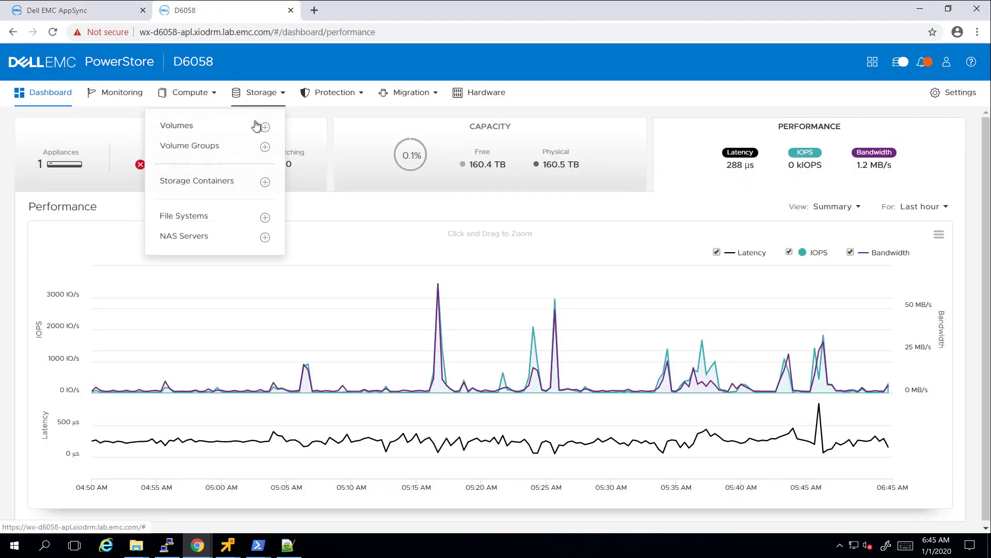
- View the protection snapshots of volume PowerStore_DS01, then return to AppSync
{"action": "left_click", "coordinate": [182, 127]}
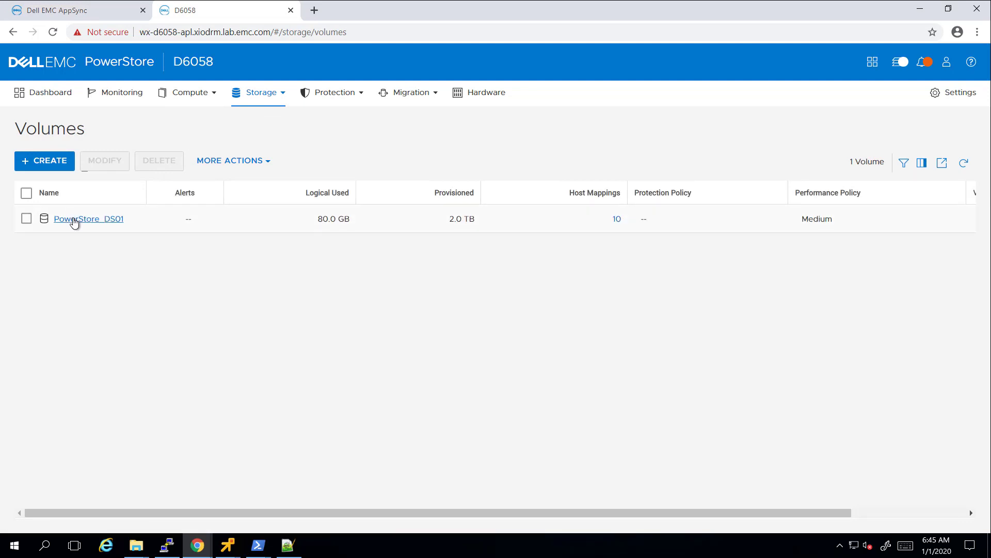
{"action": "left_click", "coordinate": [73, 220]}
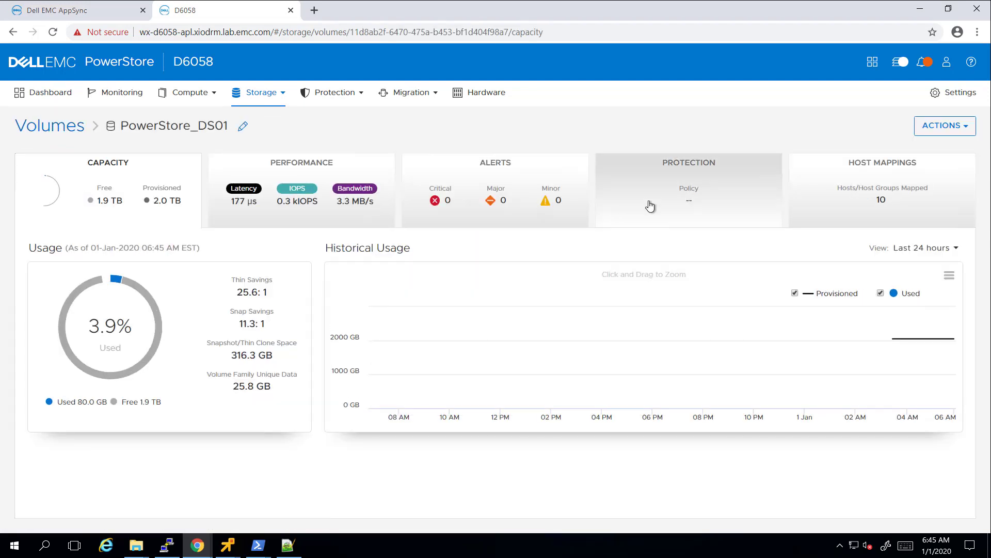
{"action": "left_click", "coordinate": [650, 206]}
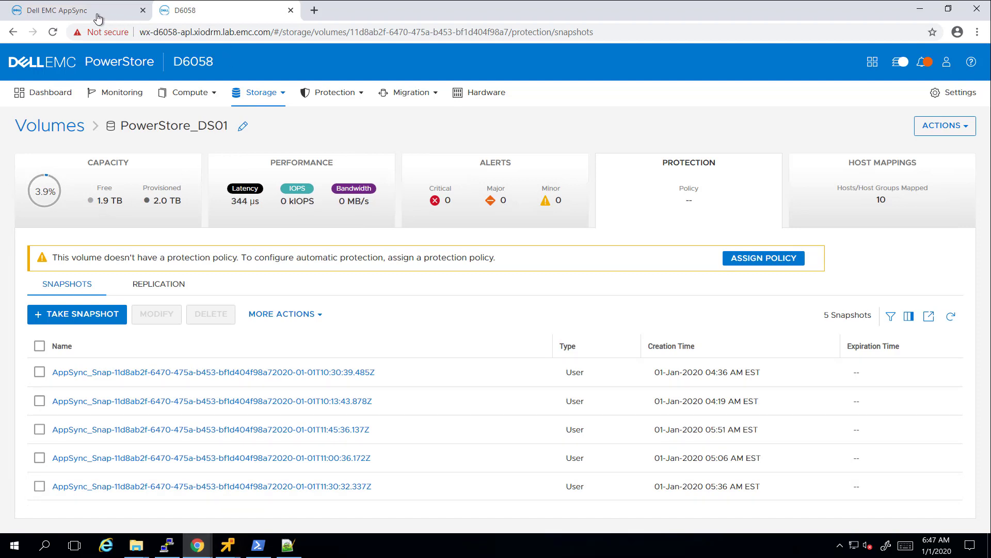
{"action": "left_click", "coordinate": [77, 10]}
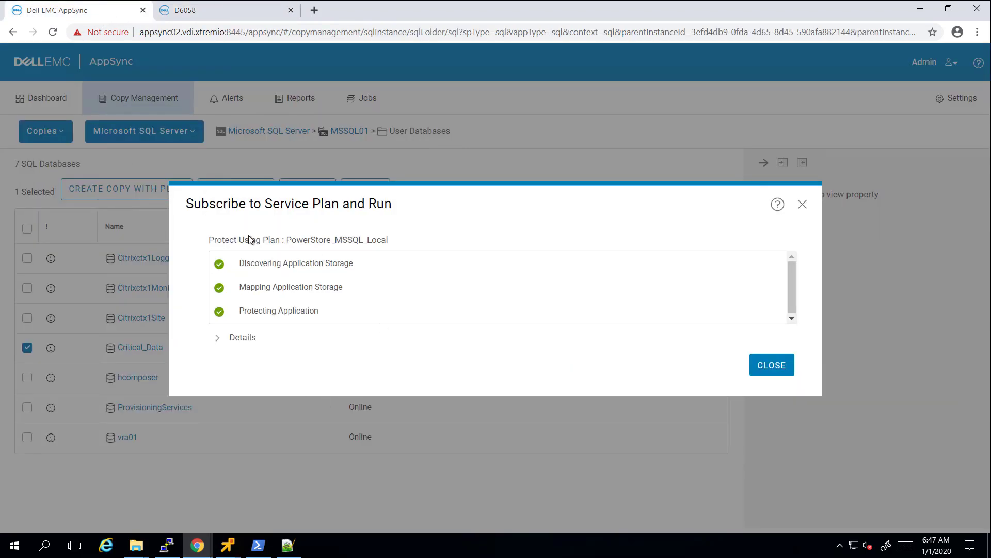
- Close the finished run and navigate to MSSQL01 > User Databases > Critical_Data
{"action": "left_click", "coordinate": [763, 369]}
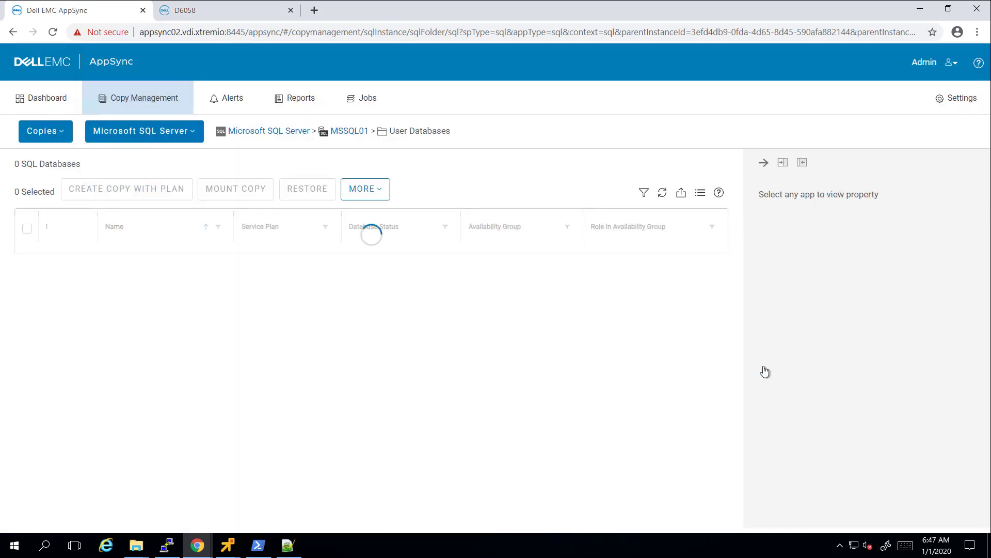
{"action": "left_click", "coordinate": [274, 133]}
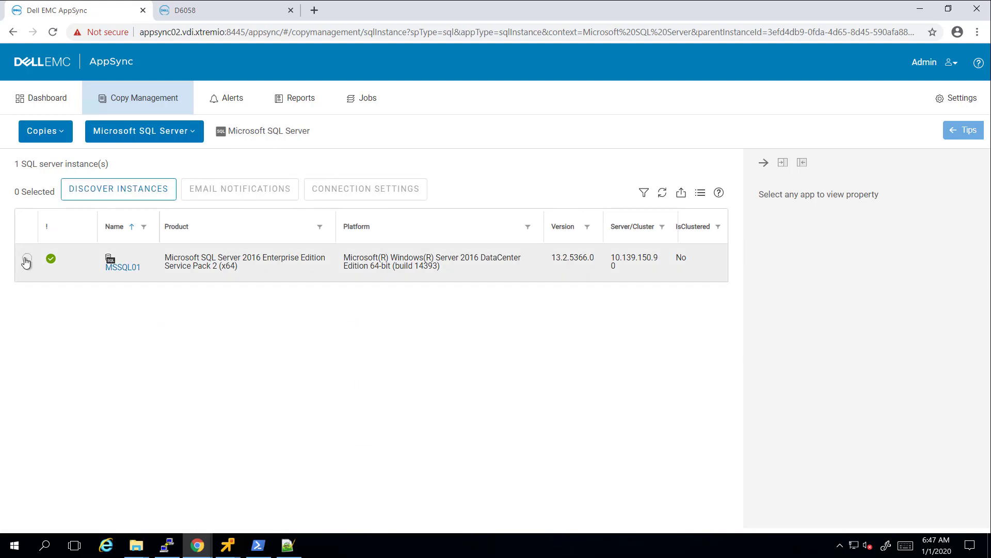
{"action": "left_click", "coordinate": [26, 259]}
{"action": "left_click", "coordinate": [125, 268]}
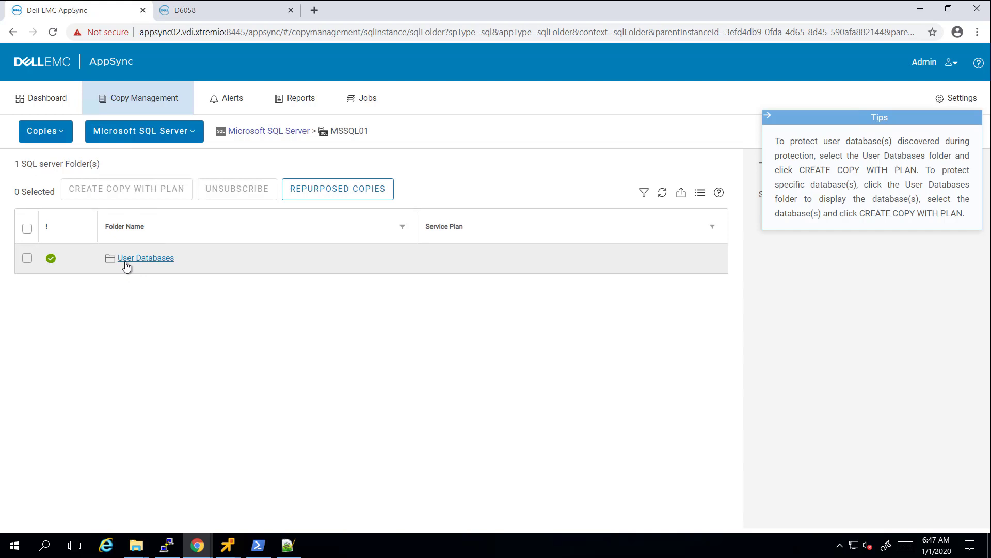
{"action": "left_click", "coordinate": [126, 264]}
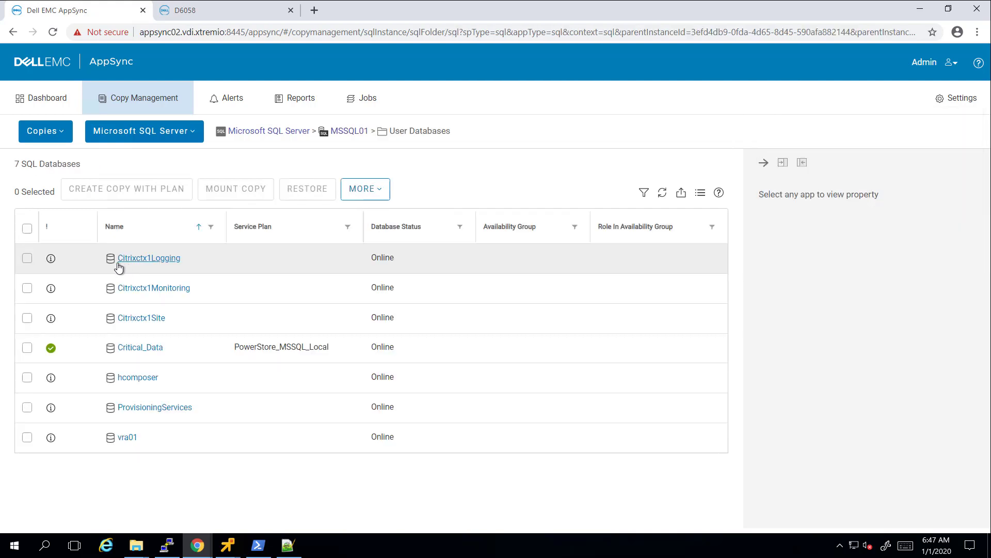
{"action": "left_click", "coordinate": [28, 348]}
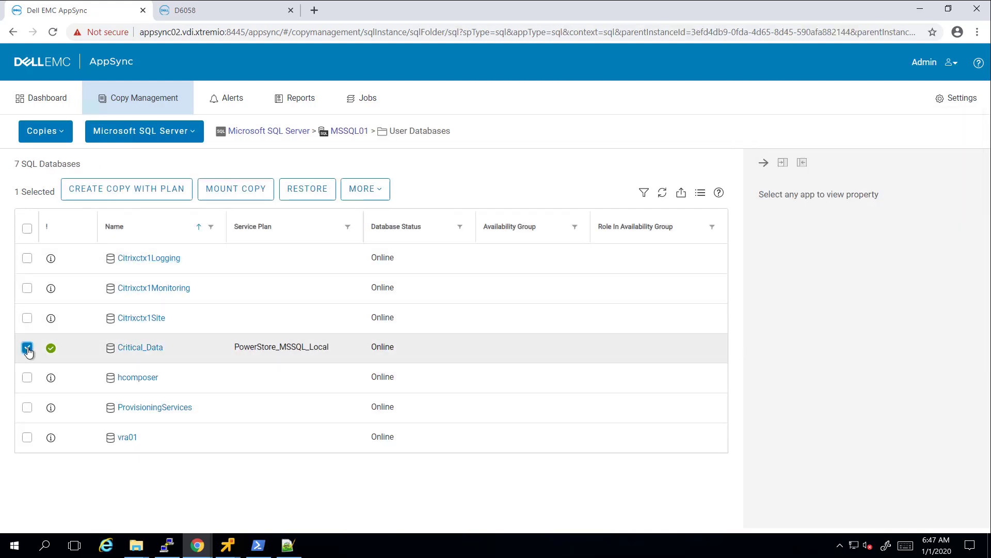
- Open Critical_Data's copies and start mounting its 06:45:35 snapshot copy
{"action": "left_click", "coordinate": [138, 348]}
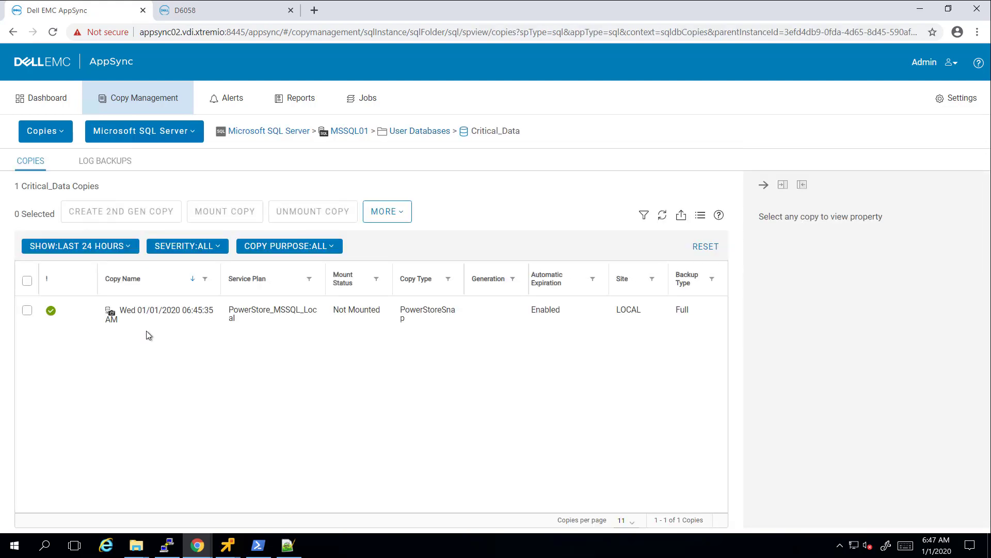
{"action": "left_click", "coordinate": [27, 311]}
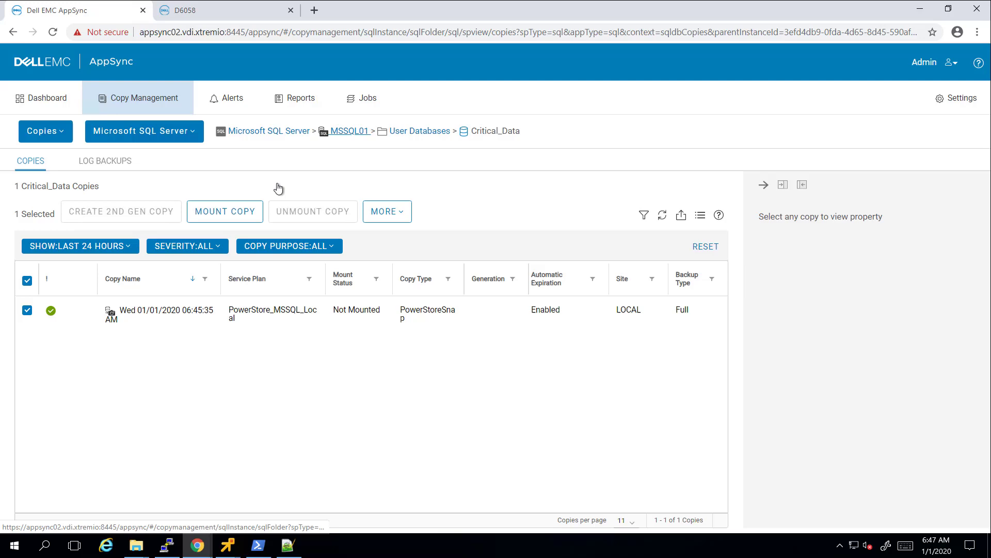
{"action": "left_click", "coordinate": [225, 212]}
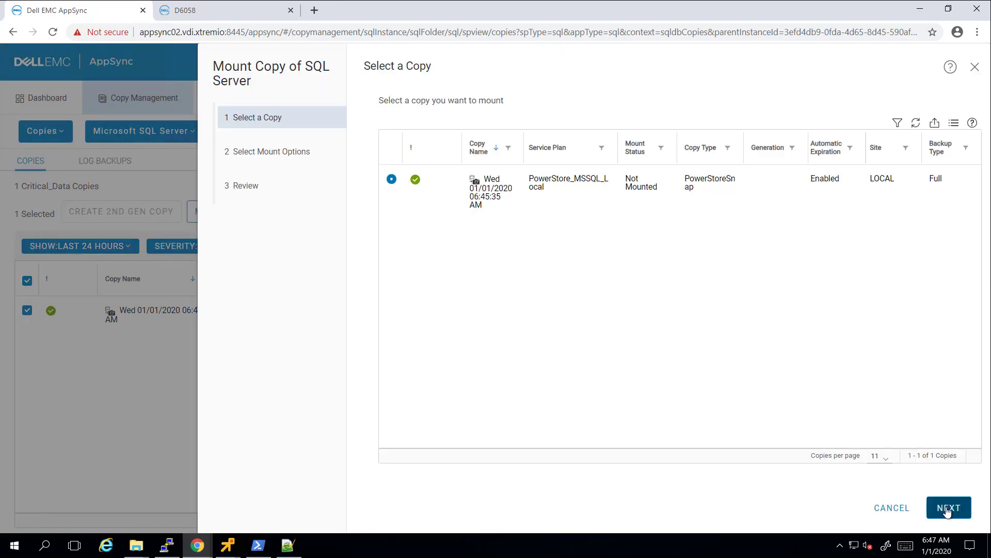
{"action": "left_click", "coordinate": [948, 509]}
- Mount it on server 10.139.150.90 with read-write access at the default path
{"action": "left_click", "coordinate": [610, 188]}
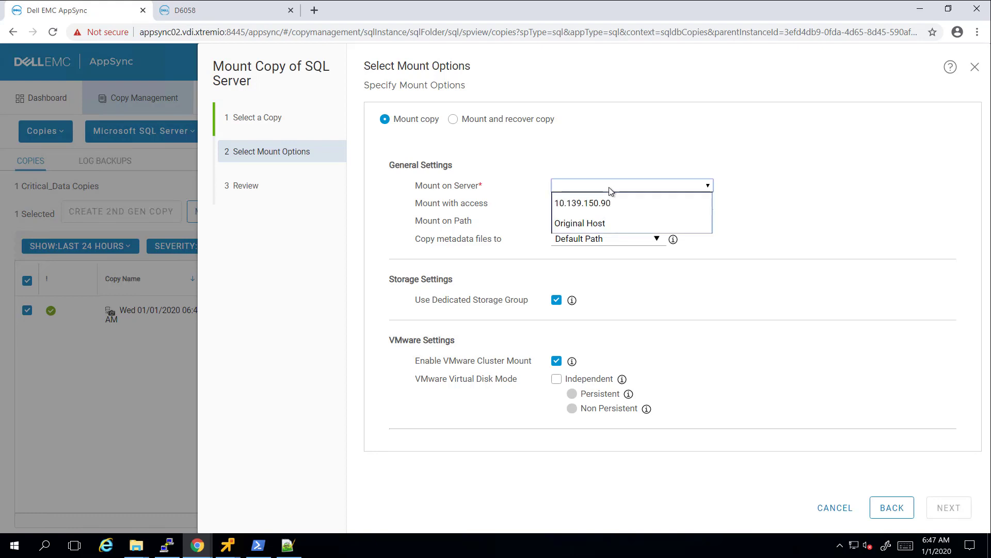
{"action": "left_click", "coordinate": [585, 203]}
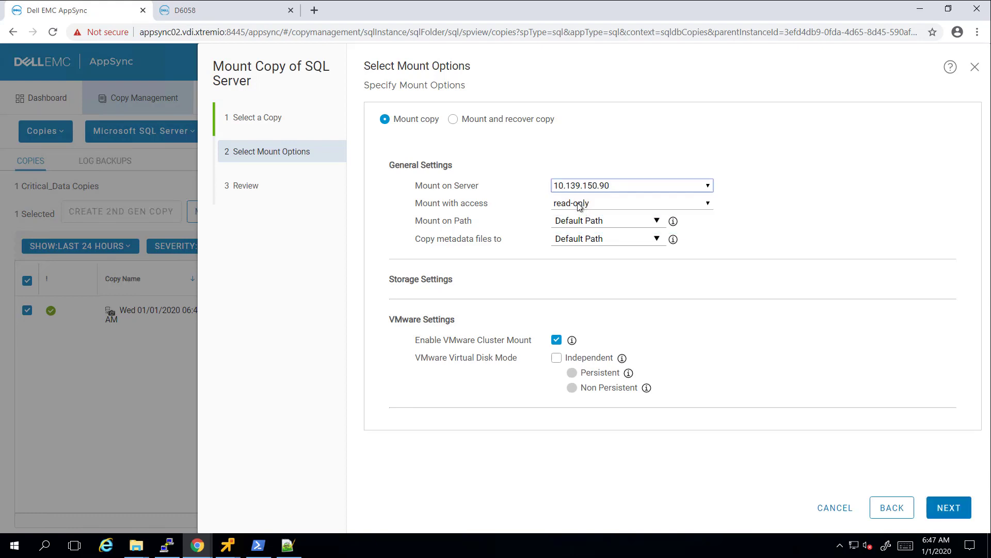
{"action": "left_click", "coordinate": [580, 207]}
{"action": "left_click", "coordinate": [576, 219]}
{"action": "left_click", "coordinate": [571, 248]}
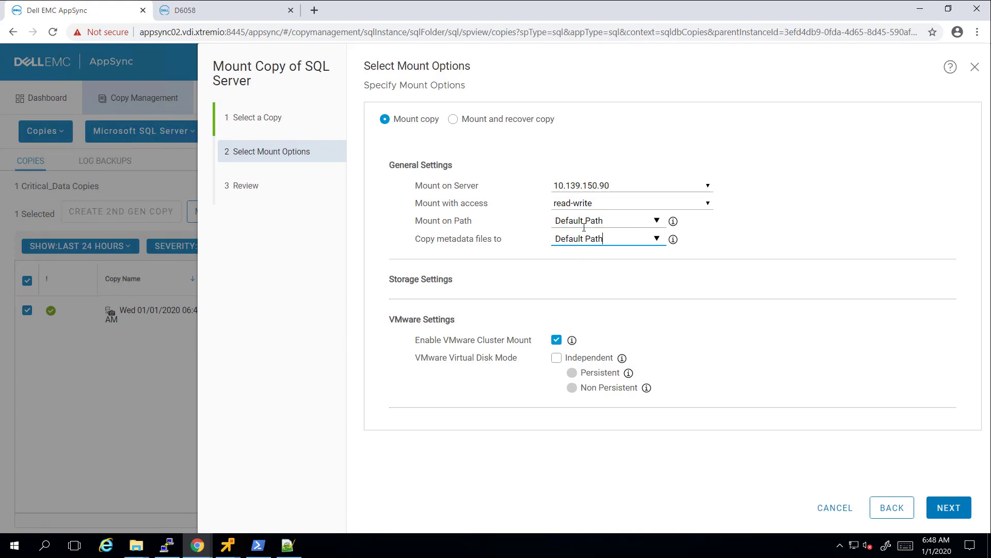
{"action": "left_click", "coordinate": [945, 506]}
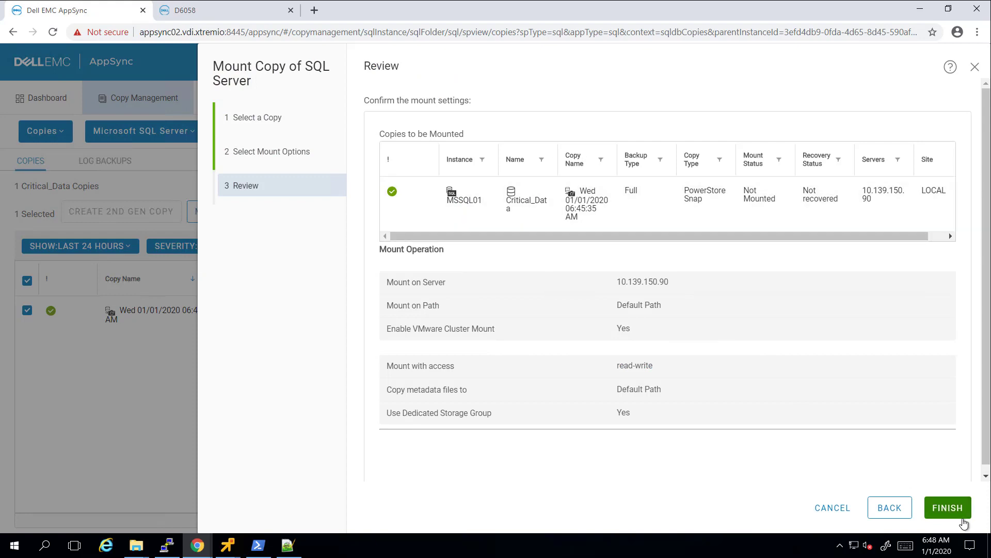
{"action": "left_click", "coordinate": [956, 511]}
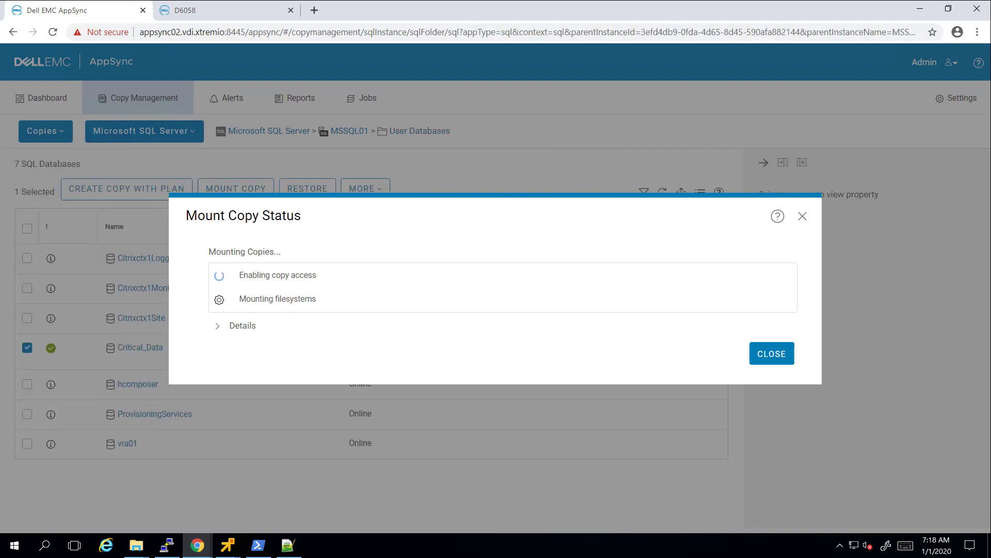
- On PowerStore D6058, list the storage Volumes to find the new AppSync clone volume
{"action": "left_click", "coordinate": [184, 11]}
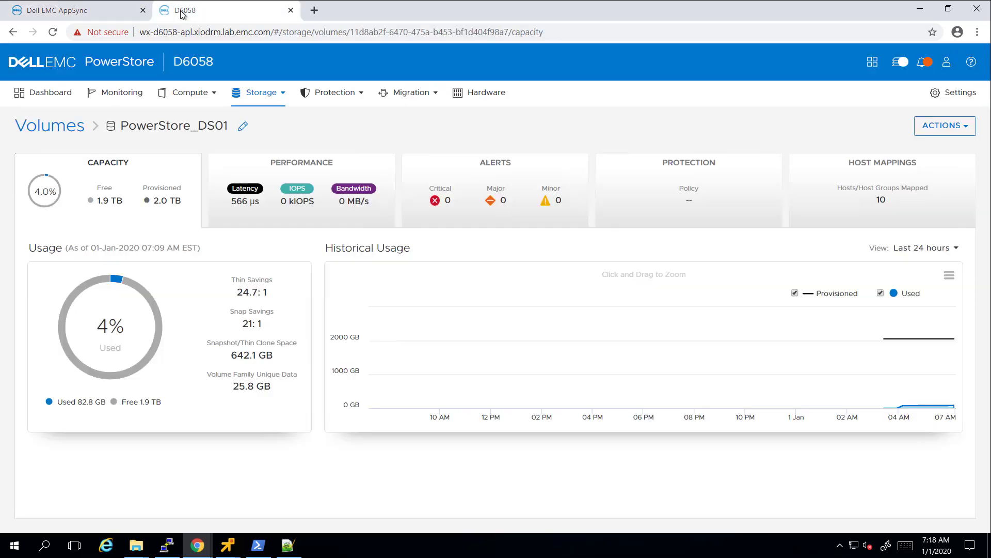
{"action": "left_click", "coordinate": [258, 93]}
{"action": "left_click", "coordinate": [195, 127]}
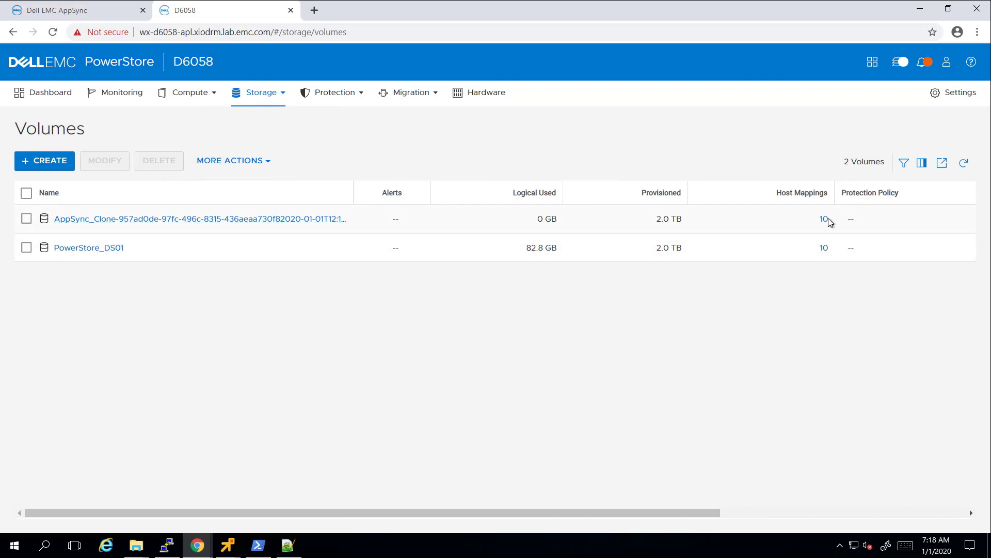
- In vSphere Client, select host 10.139.144.165 to show its datastores, including snap-47df430b-PoweStore_DS01
{"action": "mouse_move", "coordinate": [197, 546]}
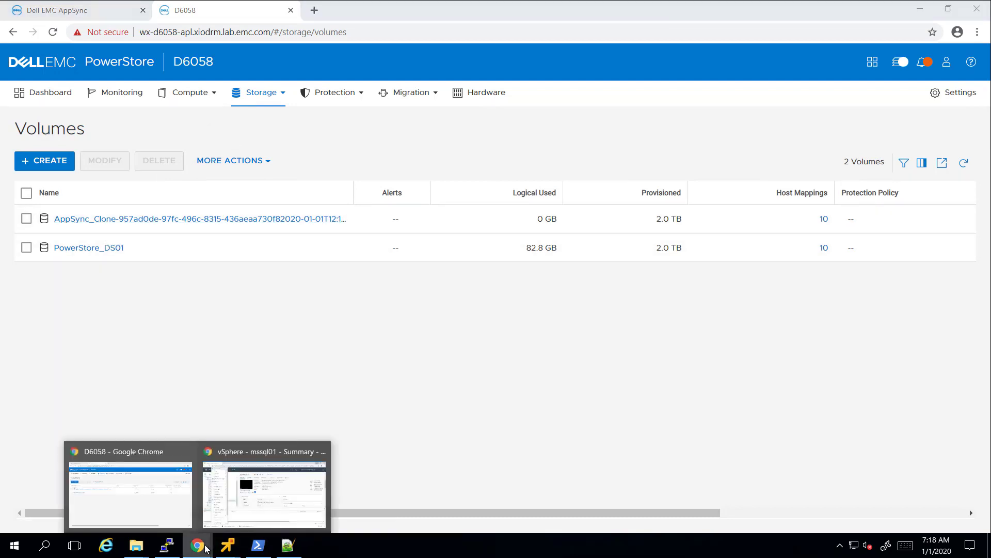
{"action": "left_click", "coordinate": [264, 488]}
{"action": "left_click", "coordinate": [83, 154]}
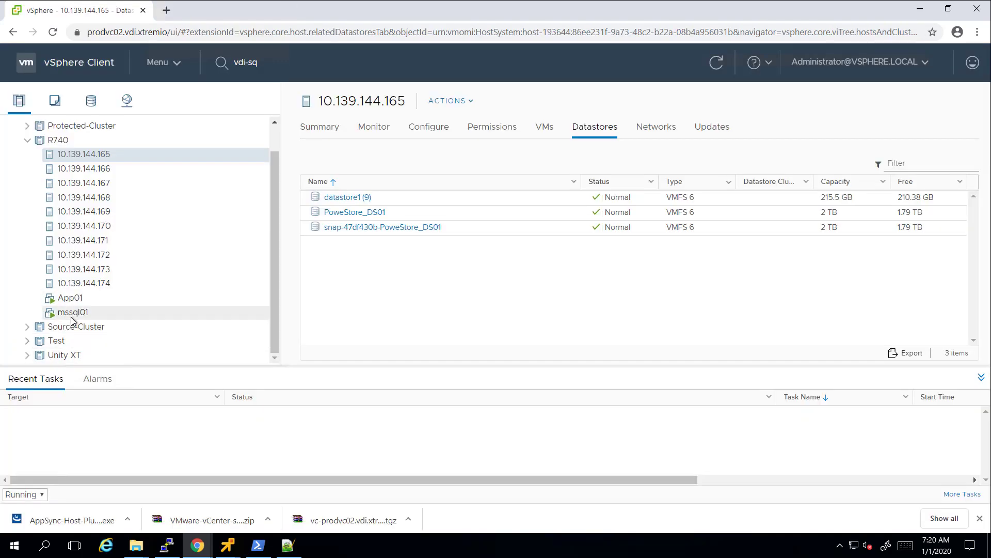
- Review mssql01's disks in Edit Settings, then bring its VMware Remote Console forward
{"action": "left_click", "coordinate": [71, 316]}
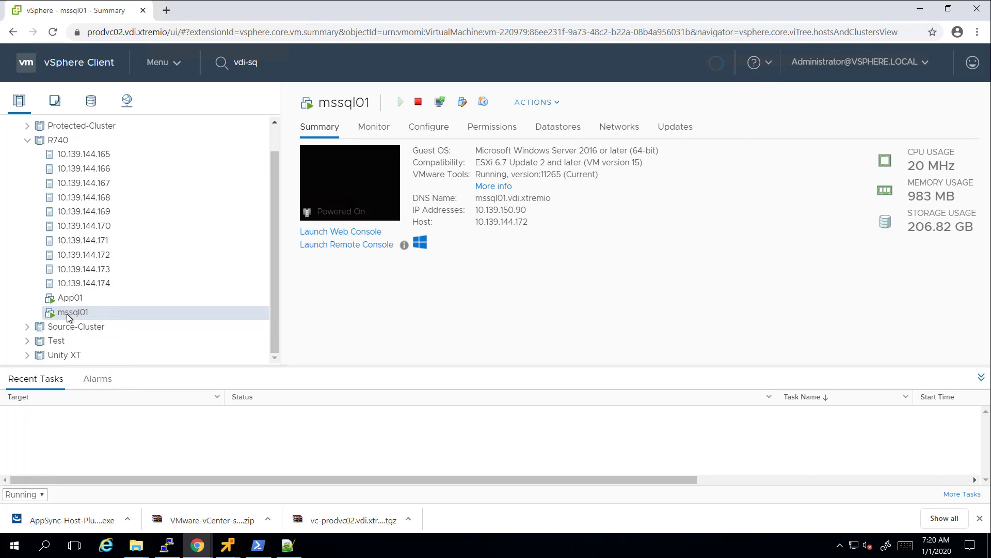
{"action": "right_click", "coordinate": [67, 316]}
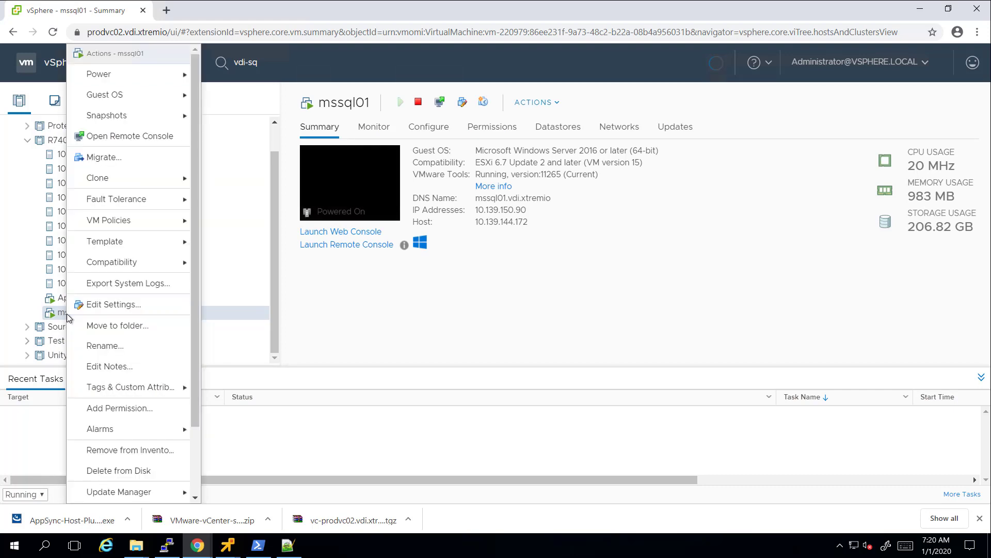
{"action": "left_click", "coordinate": [114, 305]}
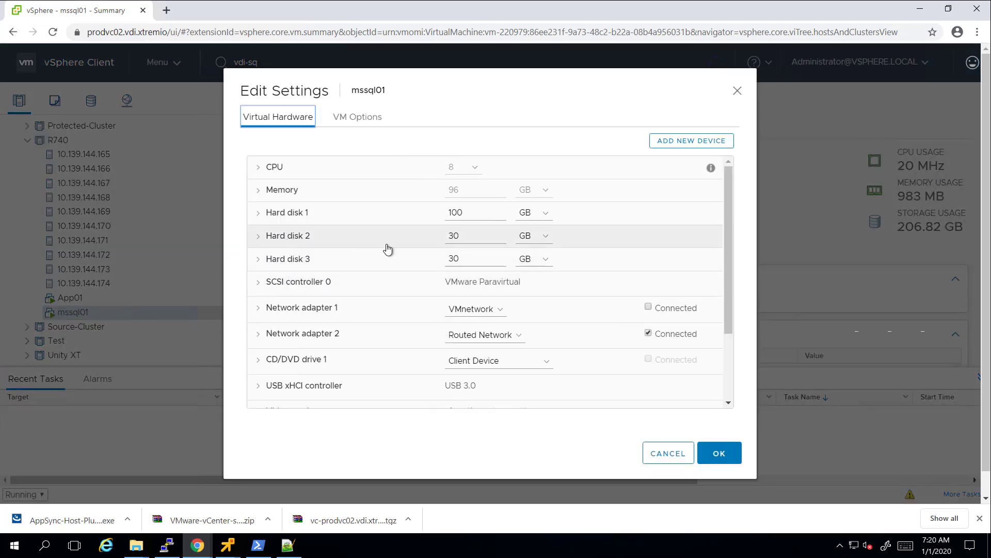
{"action": "left_click", "coordinate": [721, 452]}
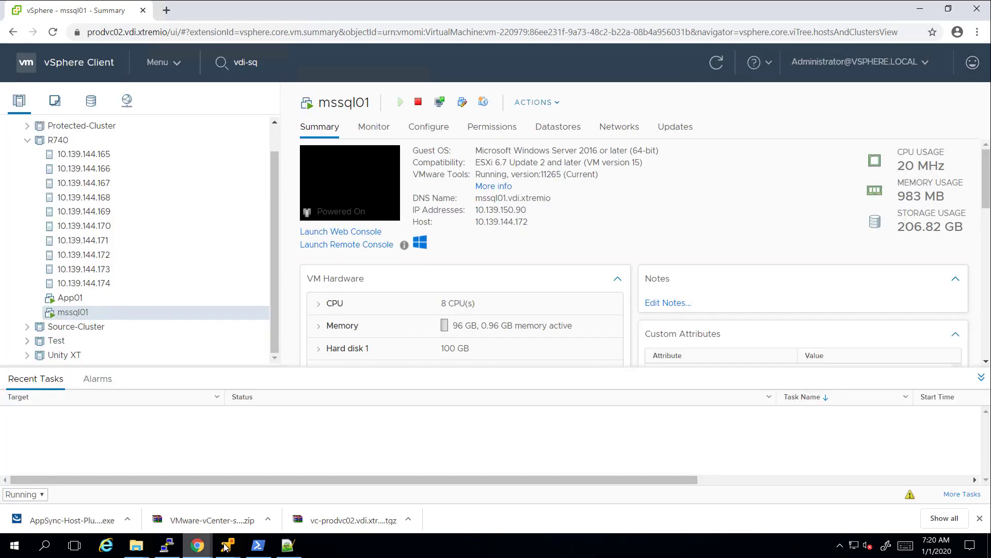
{"action": "mouse_move", "coordinate": [226, 546]}
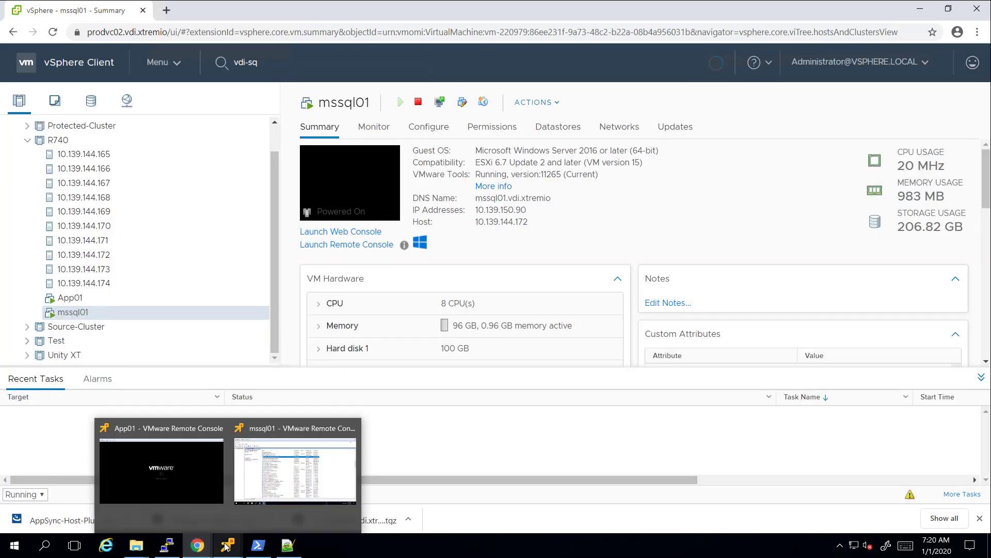
{"action": "left_click", "coordinate": [260, 473]}
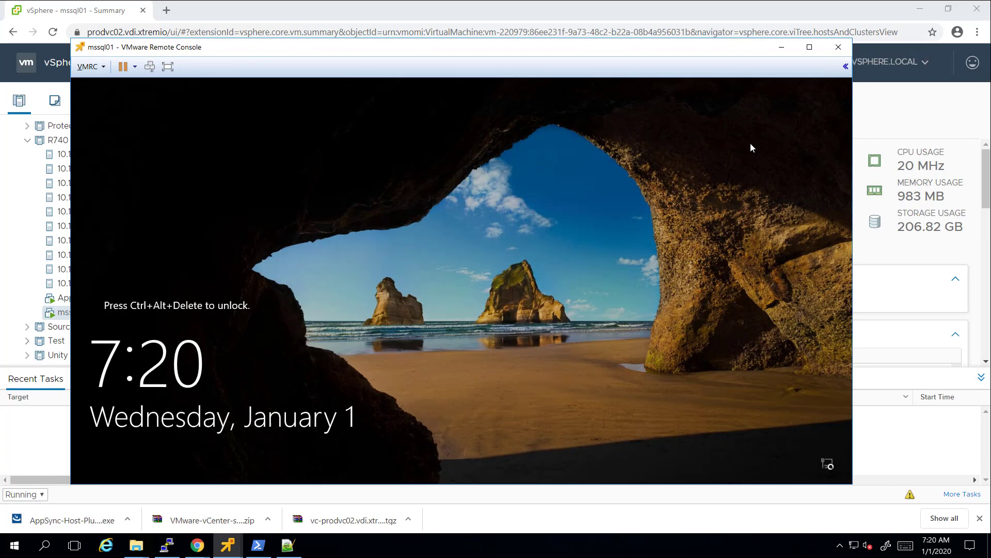
- Sign in to mssql01 from the lock screen with the account password
{"action": "key", "text": "ctrl+alt+Insert"}
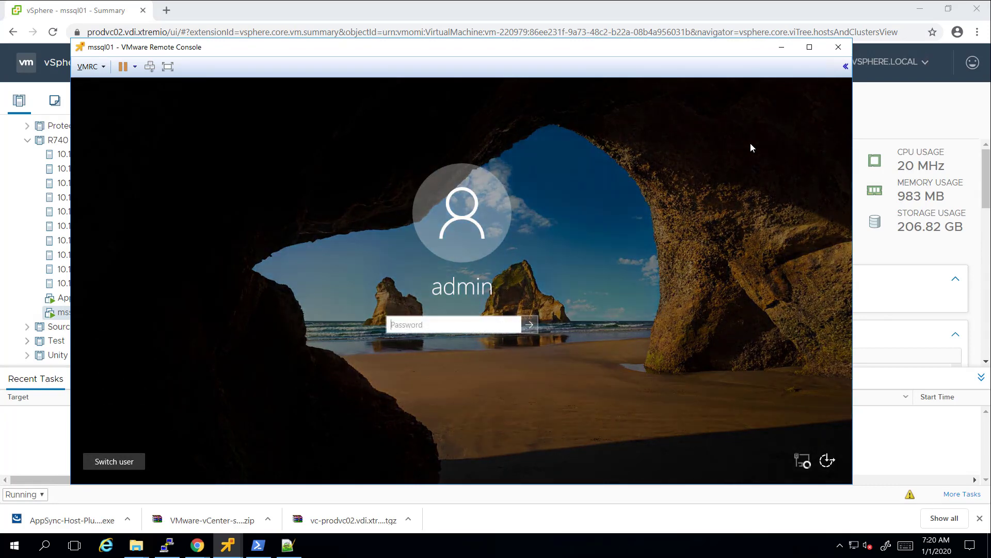
{"action": "type", "text": "•••••••••"}
{"action": "key", "text": "Return"}
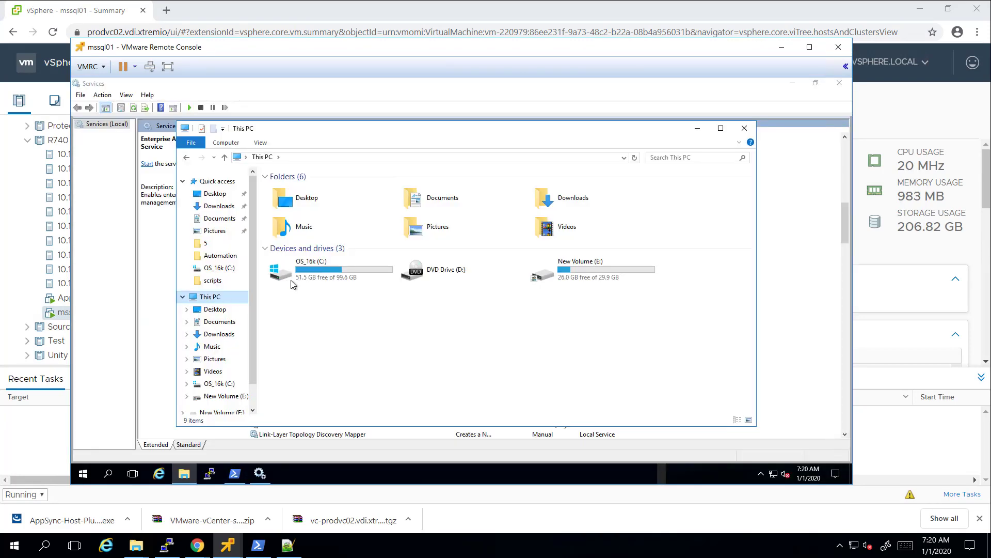
- Copy Critical_Data.mdf and Critical_Data_log.ldf from C:\AppSyncMounts\mssql01\EDrive into E:\new
{"action": "left_click", "coordinate": [317, 273]}
{"action": "double_click", "coordinate": [317, 274]}
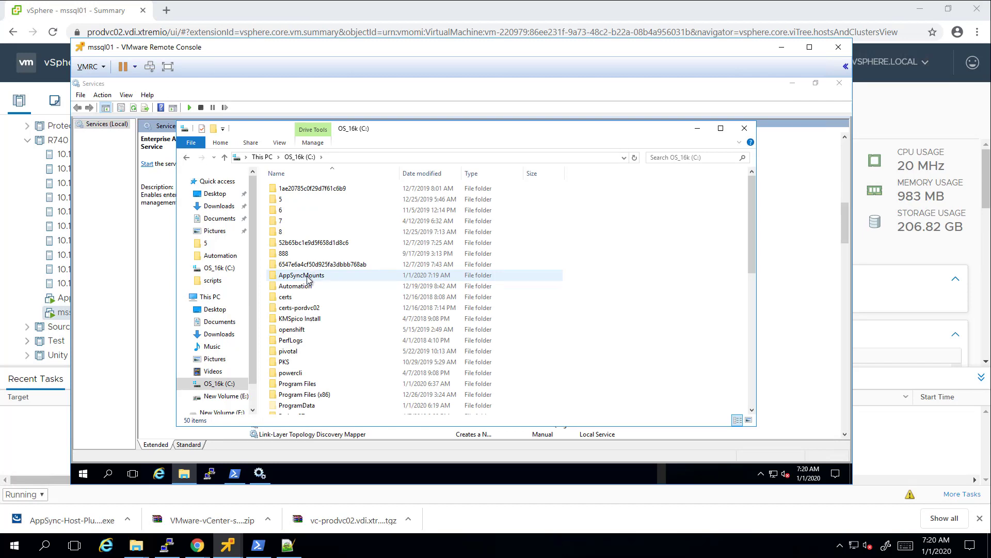
{"action": "double_click", "coordinate": [306, 280]}
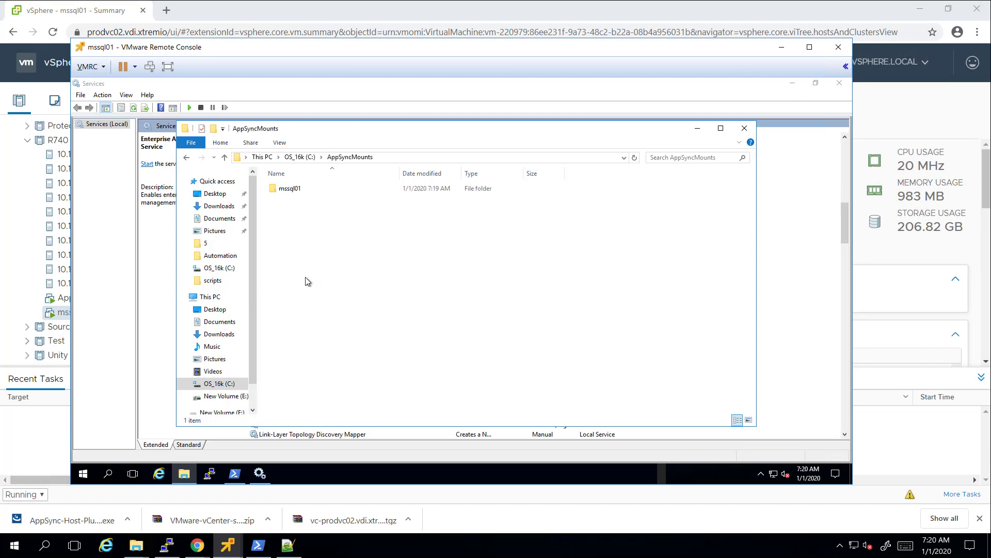
{"action": "double_click", "coordinate": [287, 191]}
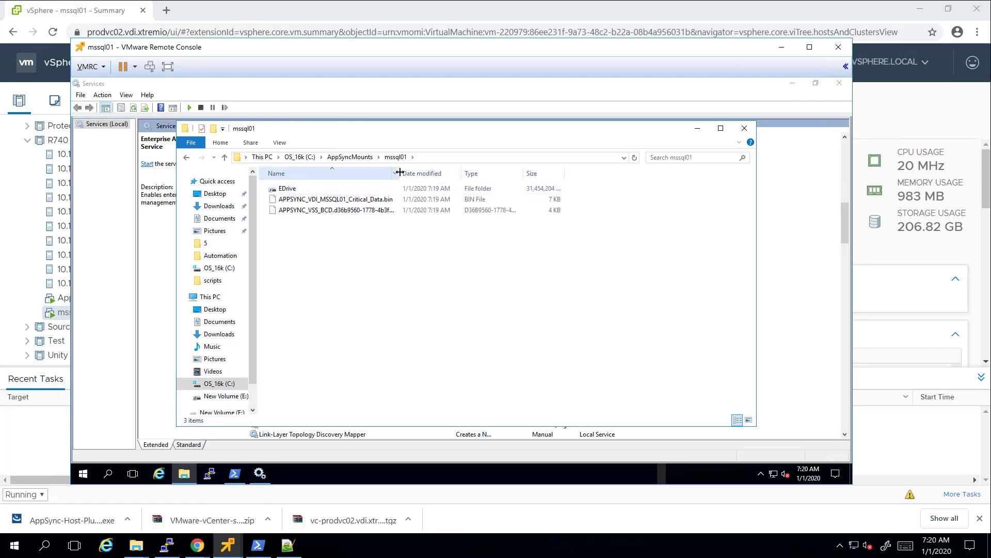
{"action": "left_click_drag", "start_coordinate": [402, 172], "coordinate": [493, 172]}
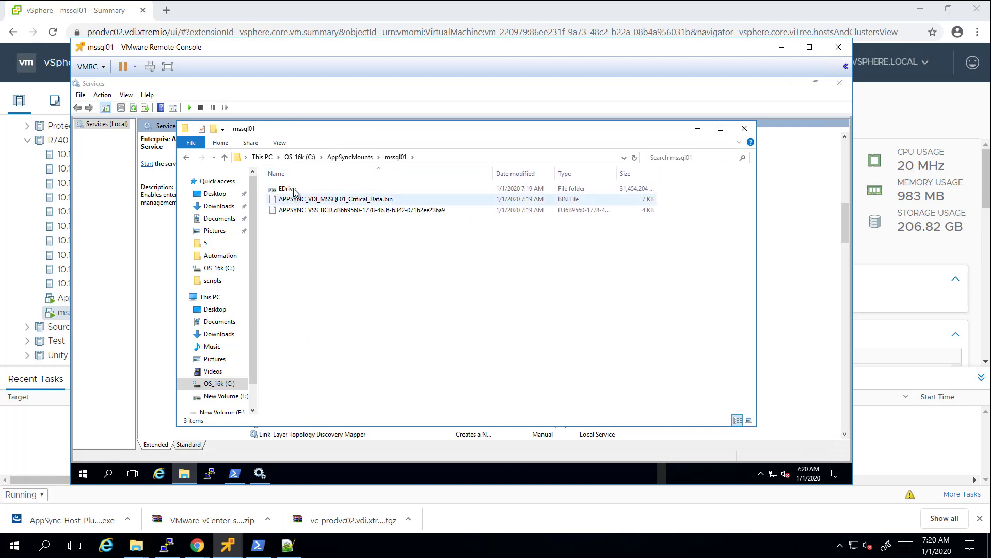
{"action": "left_click", "coordinate": [295, 191]}
{"action": "double_click", "coordinate": [295, 191]}
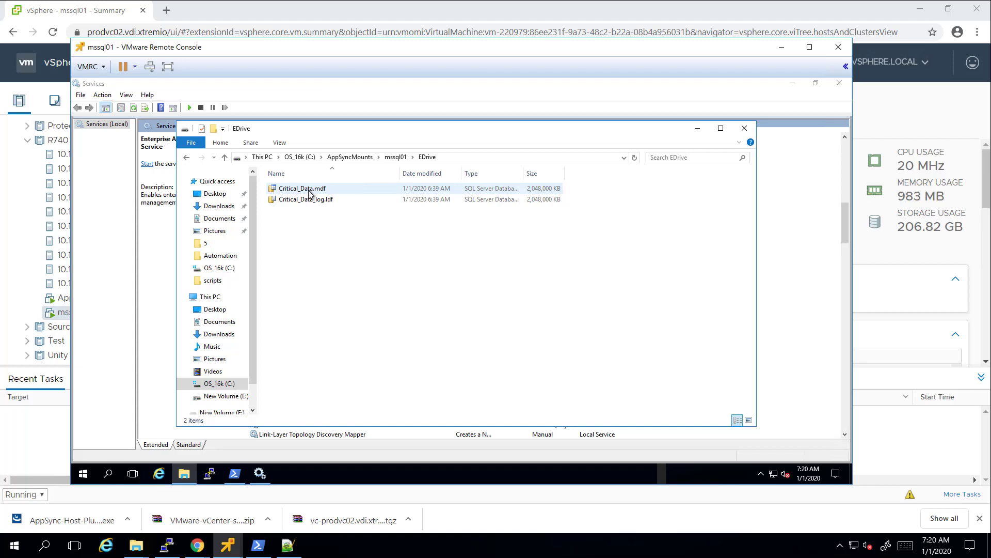
{"action": "key", "text": "ctrl+a"}
{"action": "left_click_drag", "start_coordinate": [298, 203], "coordinate": [250, 440]}
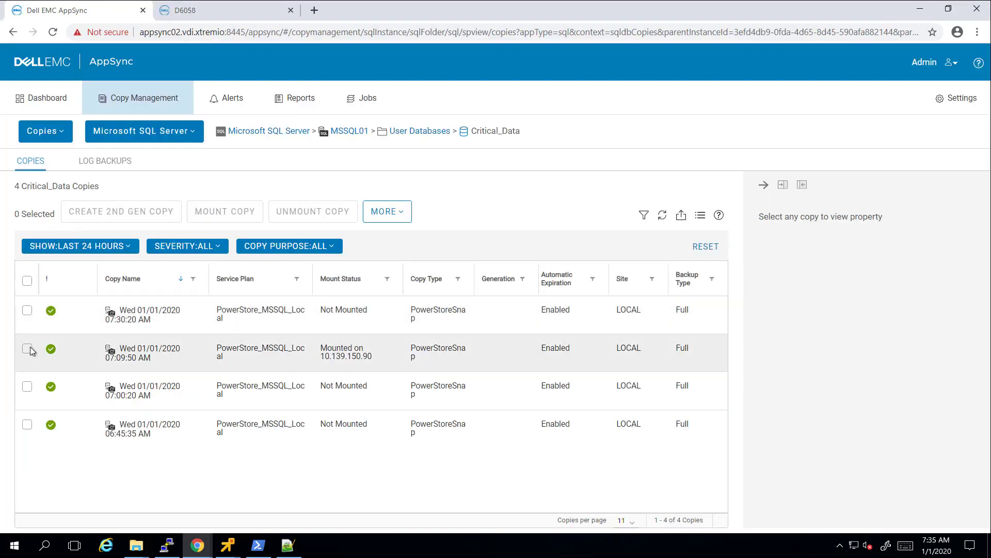
- Select the 07:09:50 copy mounted on 10.139.150.90 and confirm Unmount Copy
{"action": "left_click", "coordinate": [28, 349]}
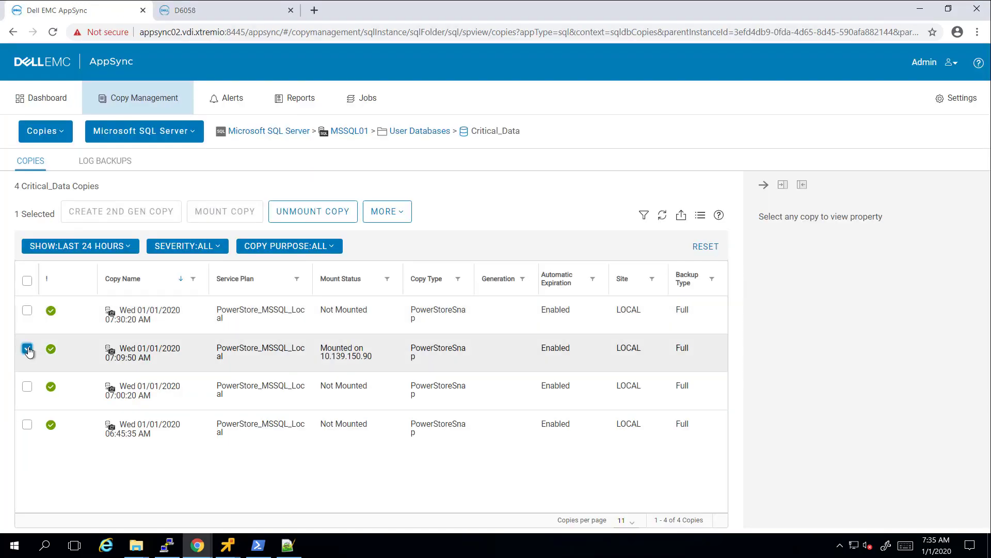
{"action": "left_click", "coordinate": [302, 221]}
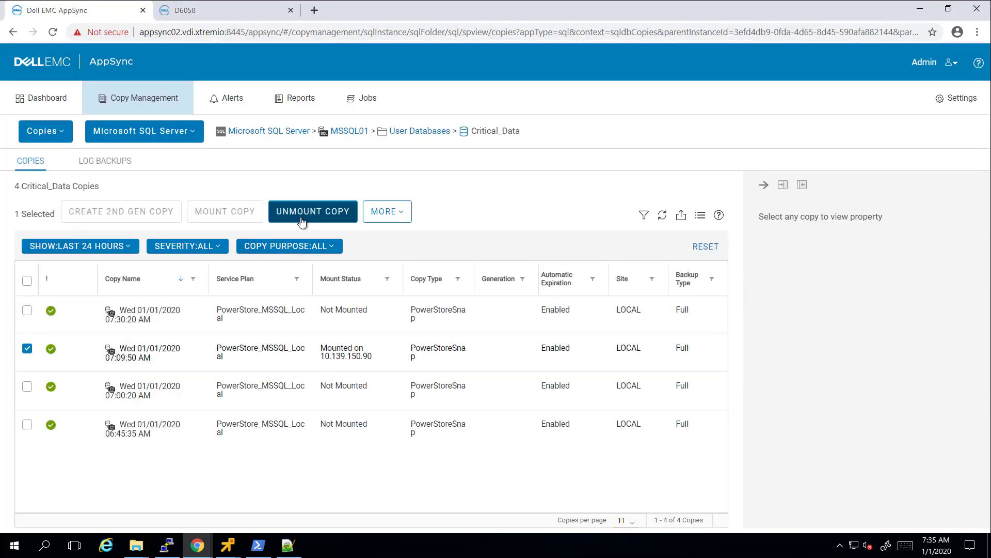
{"action": "left_click", "coordinate": [949, 514]}
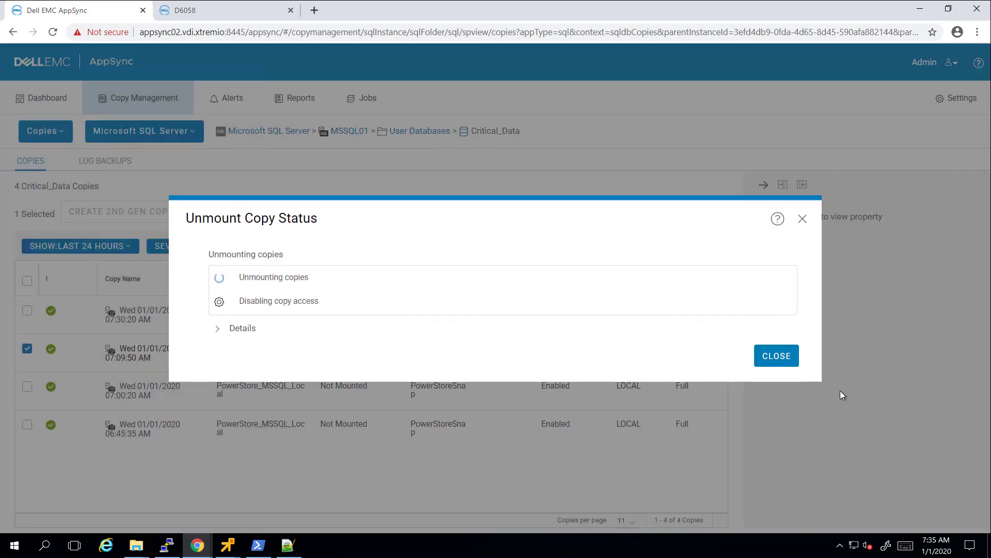